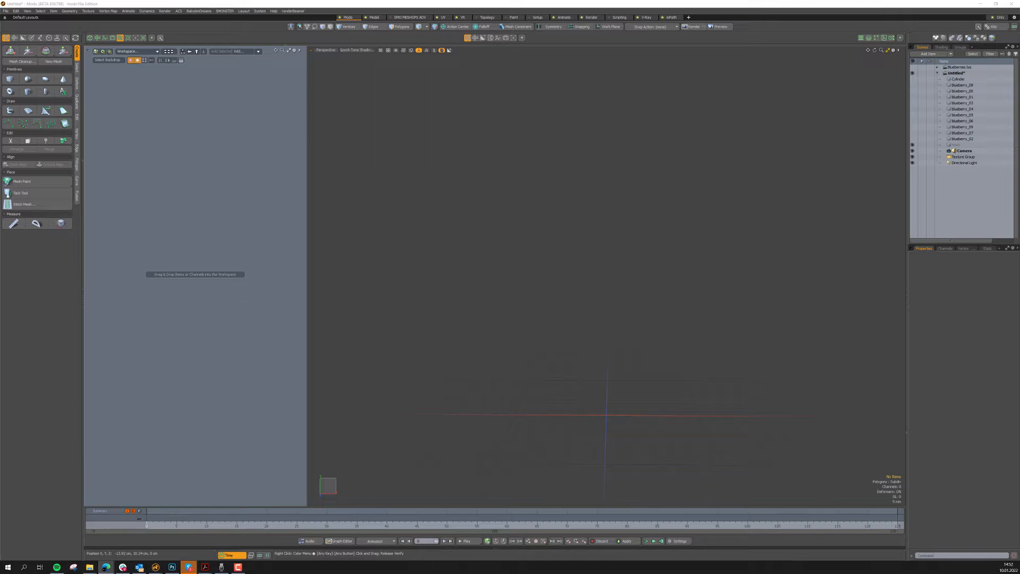
Step: Switch to the browser to view the blueberries reference on 3dsky and move its window out of the way
key("alt+Tab")
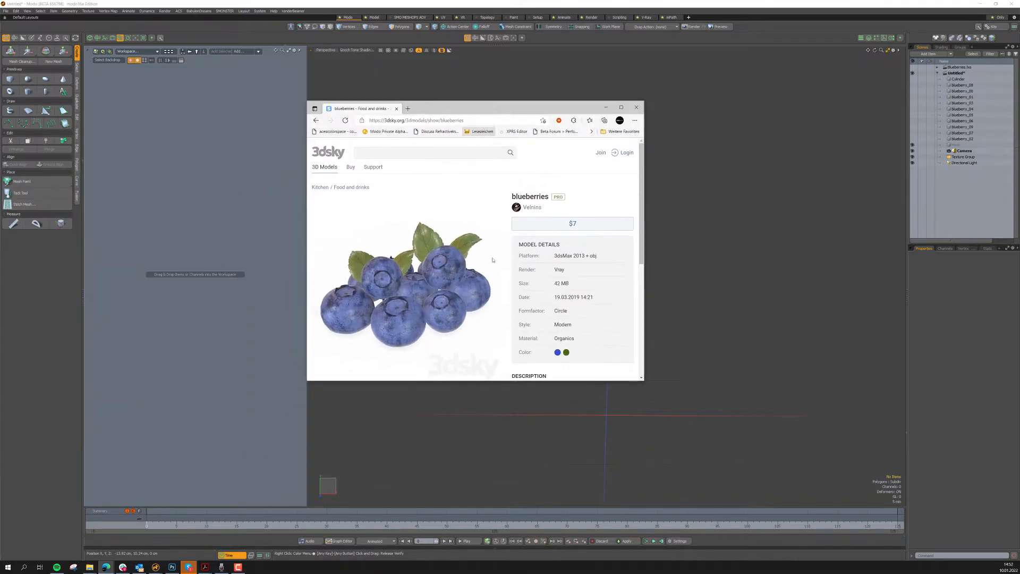
left_click_drag(497, 108, 0, 239)
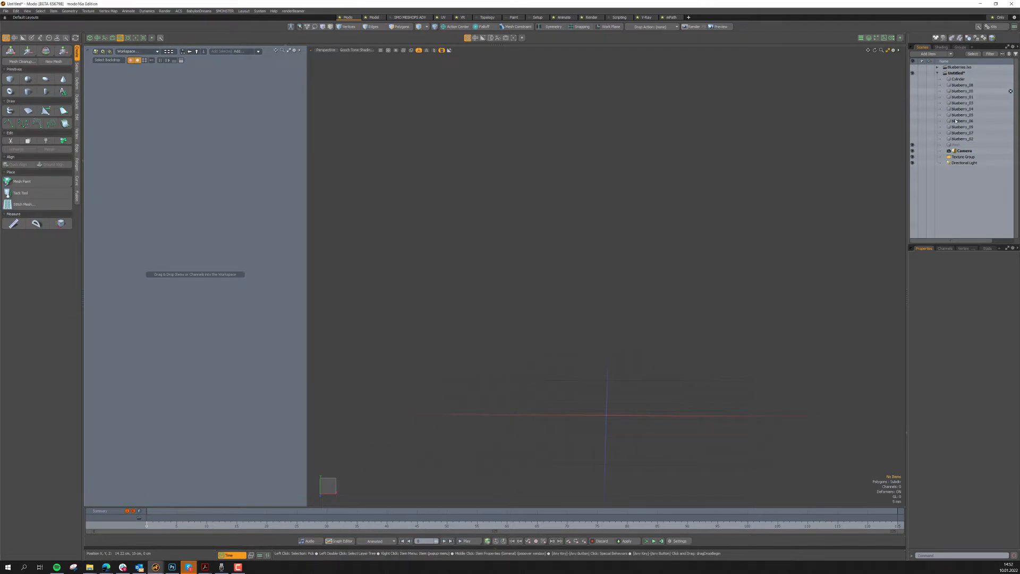
Step: Show all ten blueberry meshes and frame them in the viewport from an angled view
left_click(962, 91)
left_click(962, 139)
left_click_drag(913, 138, 915, 84)
key("shift+a")
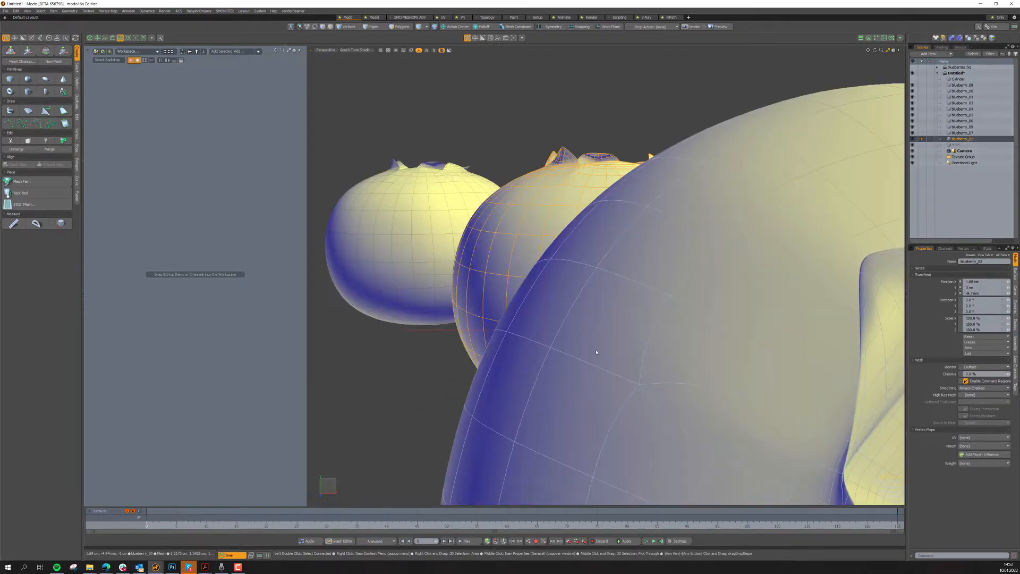
key("a")
left_click_drag(630, 270, 533, 294, "alt")
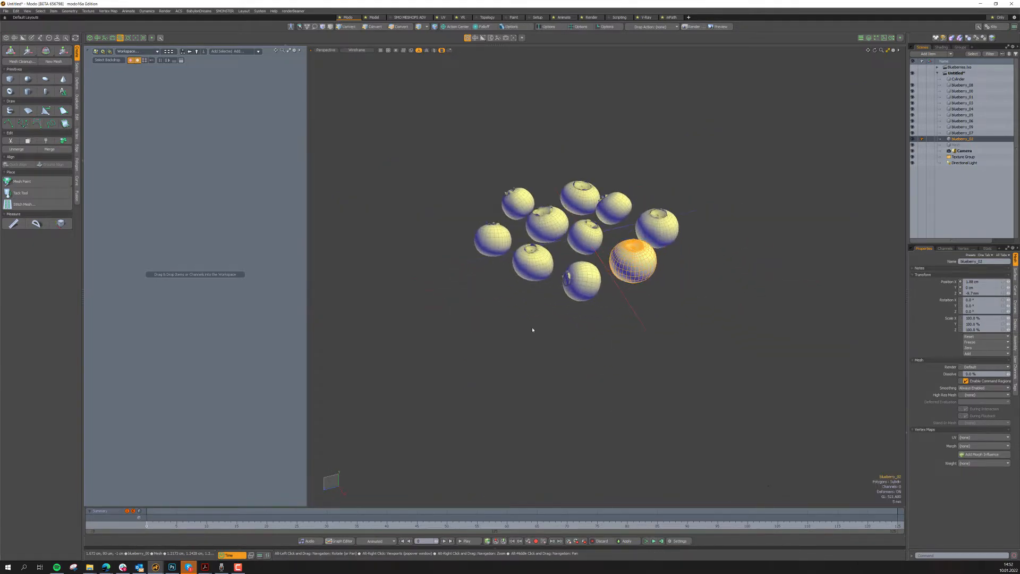
Step: Create a standard group named BLueberries from the ten blueberry meshes
left_click(441, 144)
left_click_drag(443, 138, 703, 361)
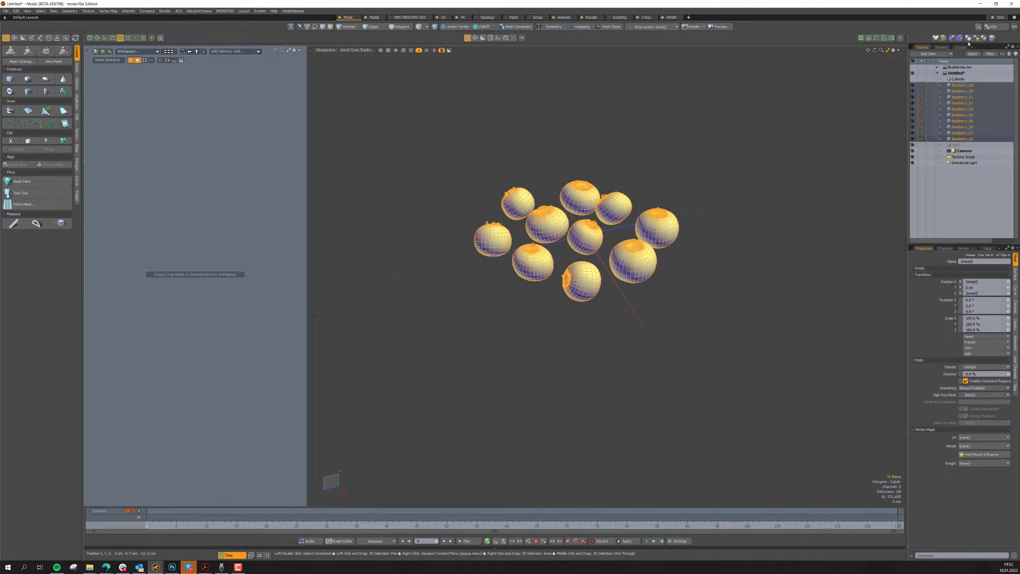
left_click(960, 46)
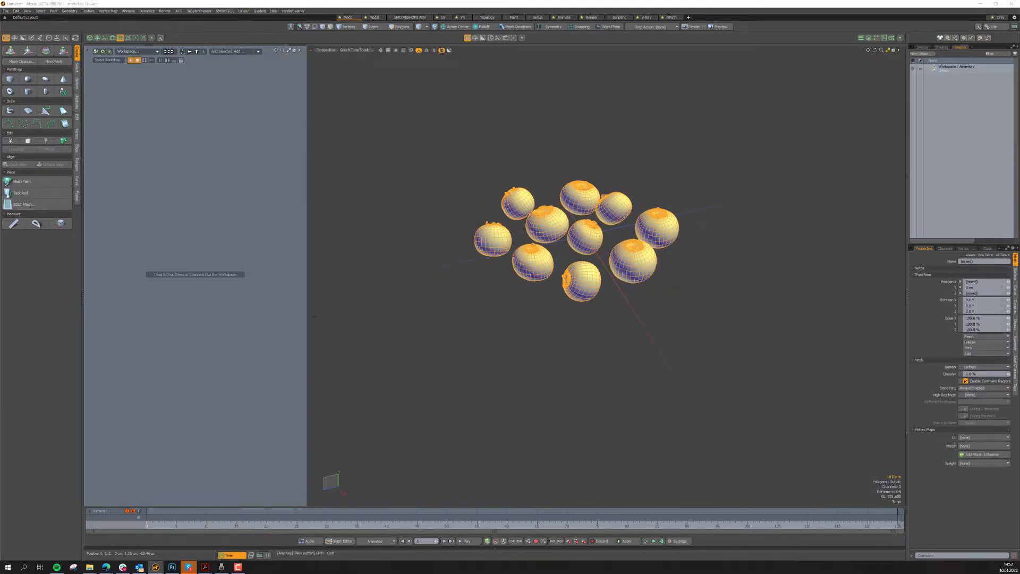
key("ctrl+g")
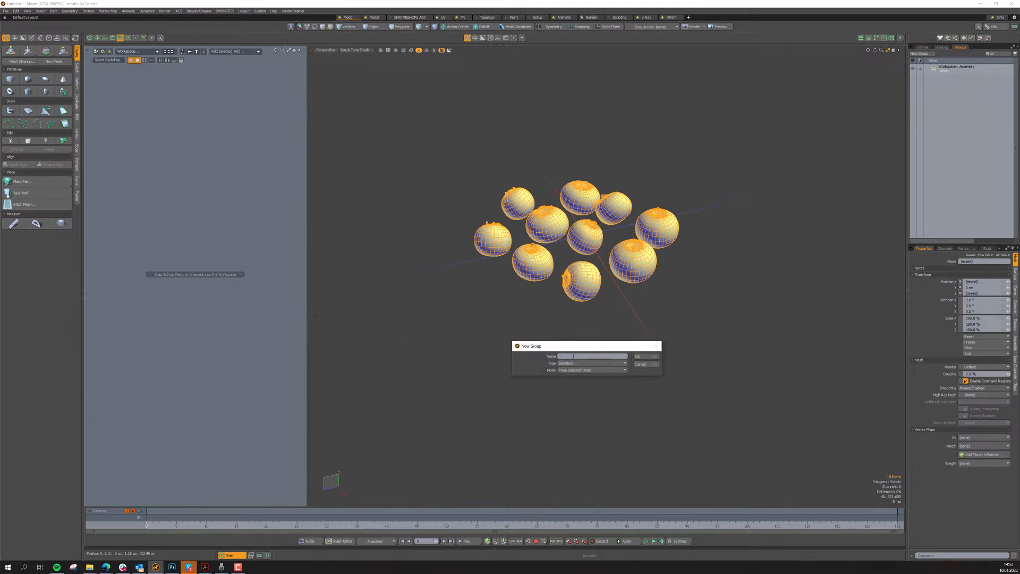
type("BLueberrie")
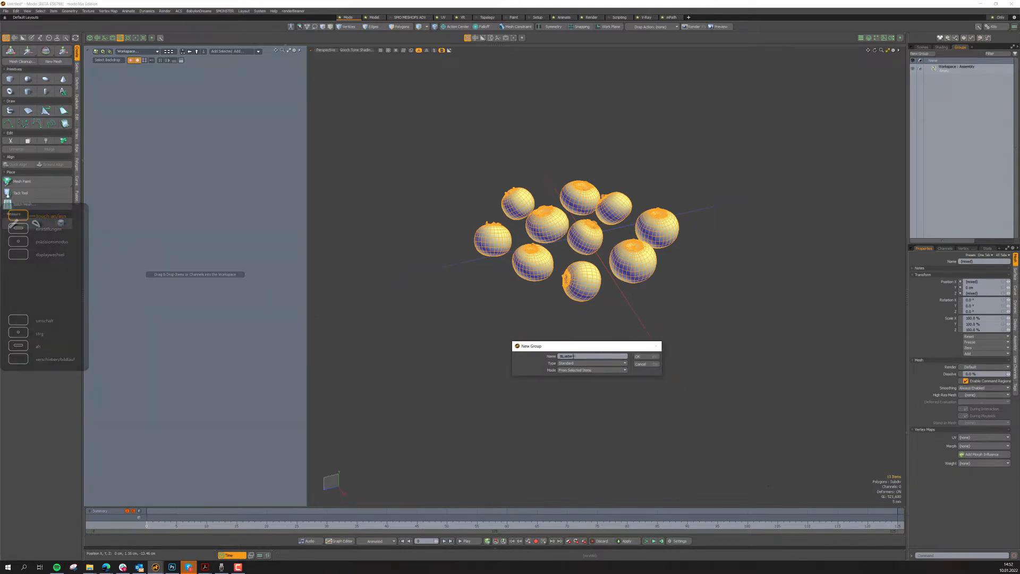
type("s")
key("Return")
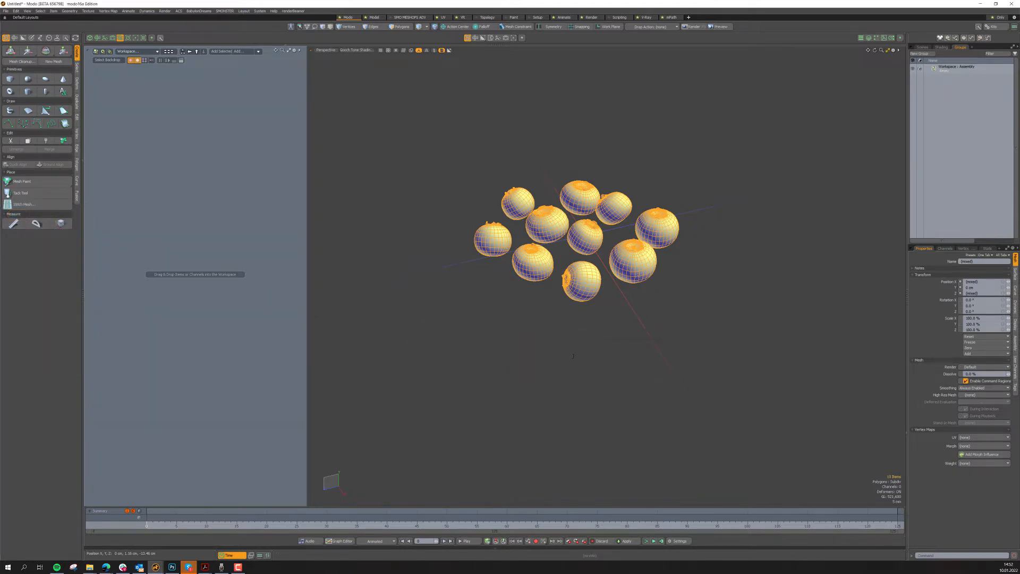
Step: Add the BLueberries group to the schematic workspace and place its node in the upper middle
left_click(228, 53)
left_click(225, 214)
left_click_drag(226, 267, 166, 194)
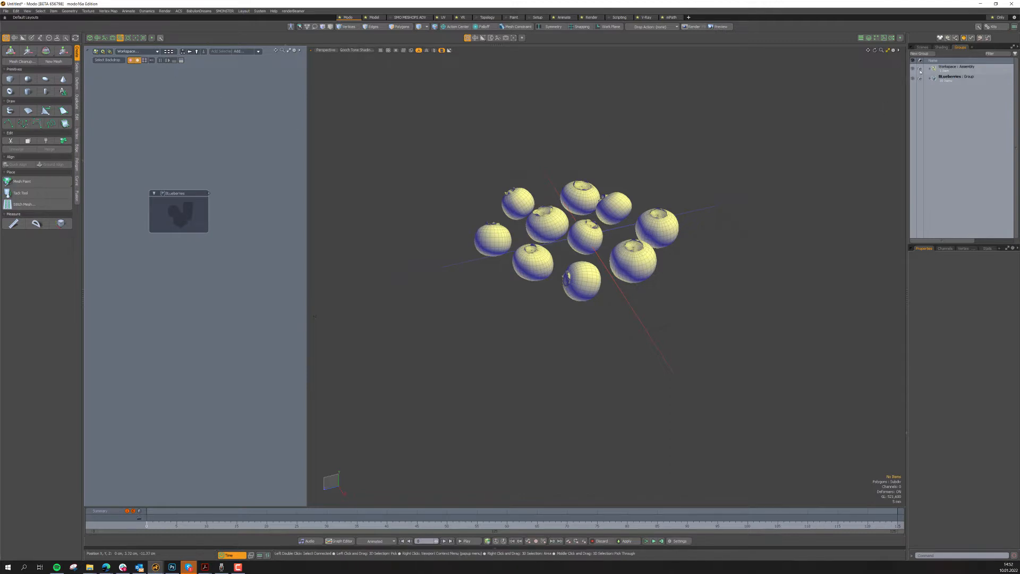
Step: Unhide the Cylinder mesh, add it to the schematic and place its node below the BLueberries group
left_click(923, 47)
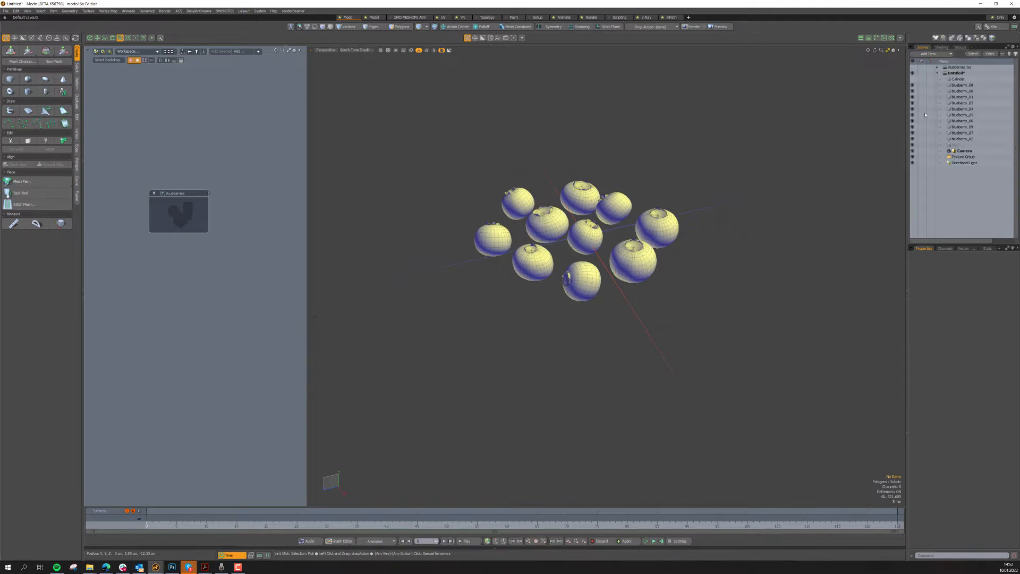
left_click(913, 79)
middle_click_drag(675, 218, 658, 377, "alt")
right_click_drag(659, 378, 558, 367, "alt")
left_click(556, 298)
left_click(222, 52)
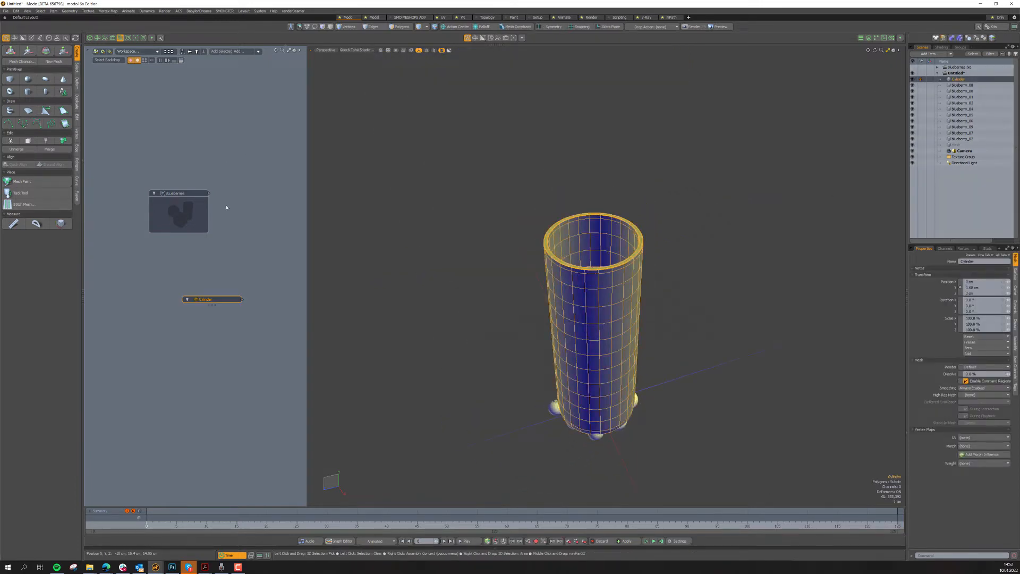
left_click(226, 207)
left_click_drag(212, 299, 167, 319)
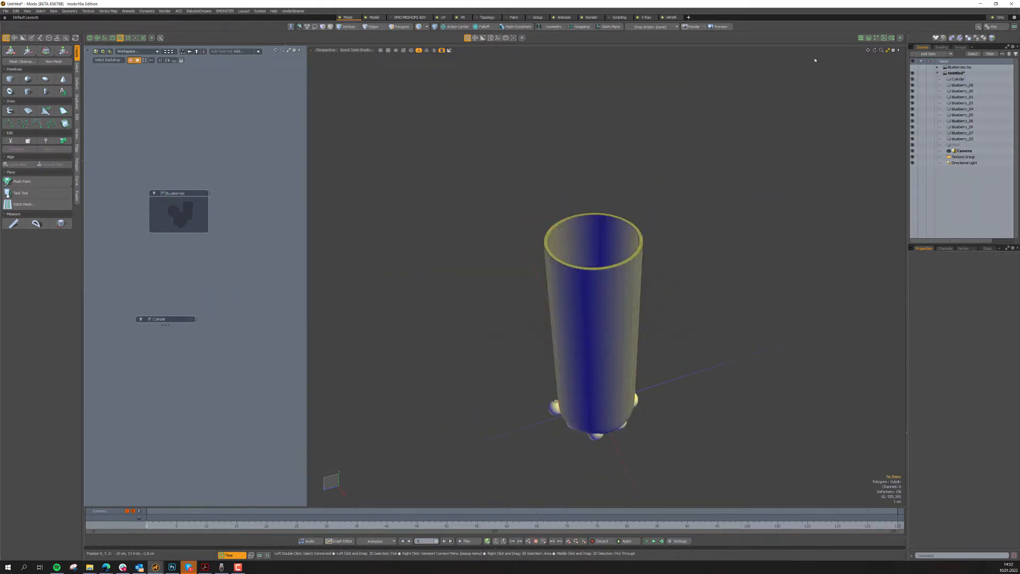
Step: Add all ten blueberry meshes to the schematic and place their nodes above the BLueberries group
left_click(963, 85)
left_click(962, 139, "shift")
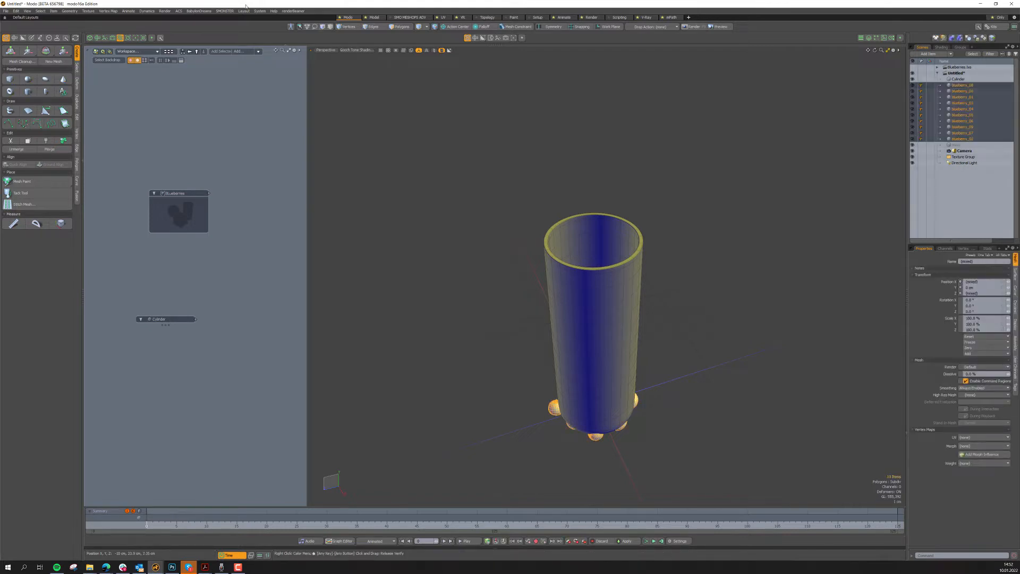
left_click(230, 51)
left_click_drag(224, 312, 179, 92)
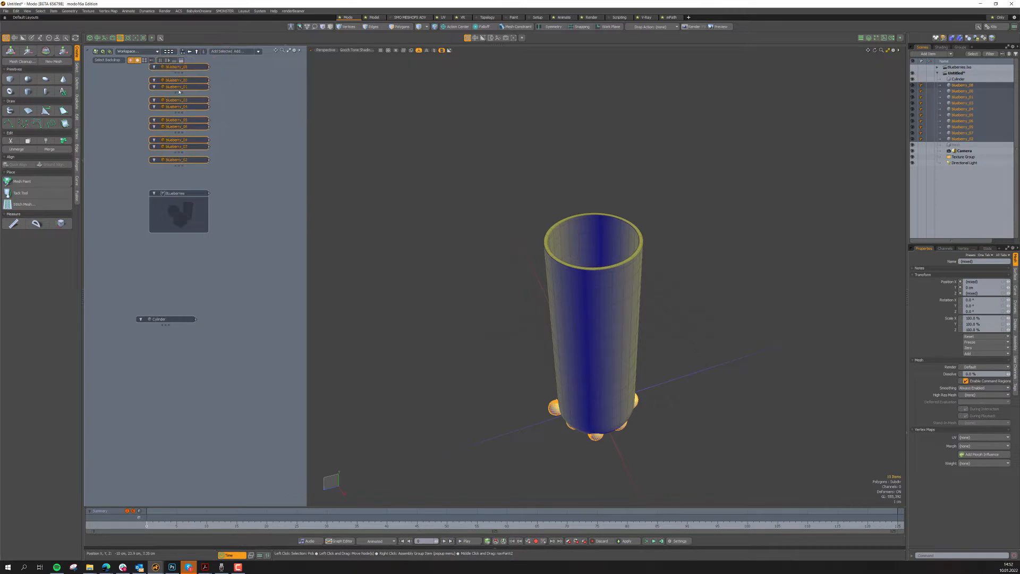
Step: Select the Cylinder and open the floating Setup palette
left_click(181, 320)
key("ctrl+1")
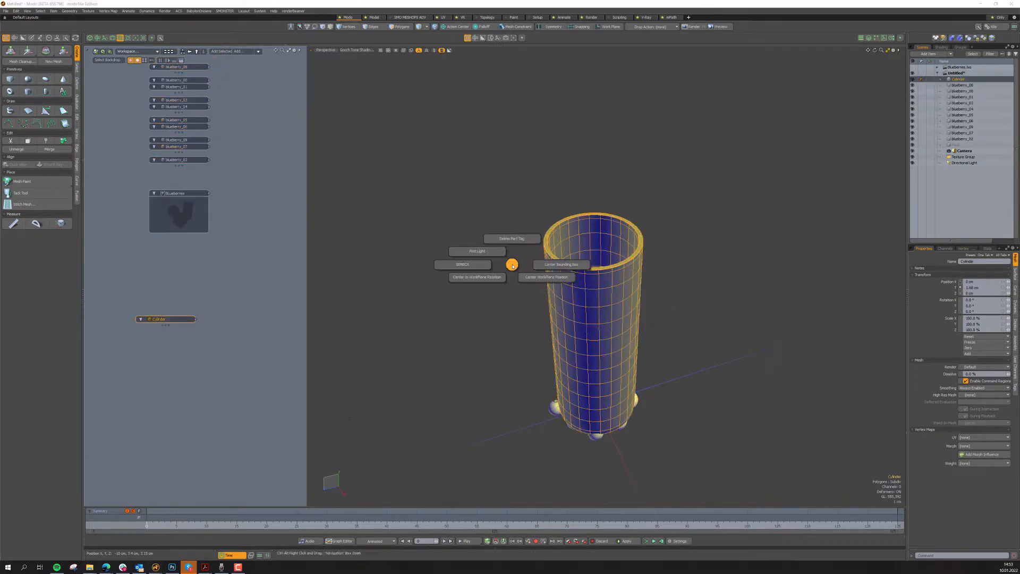
key("ctrl+1")
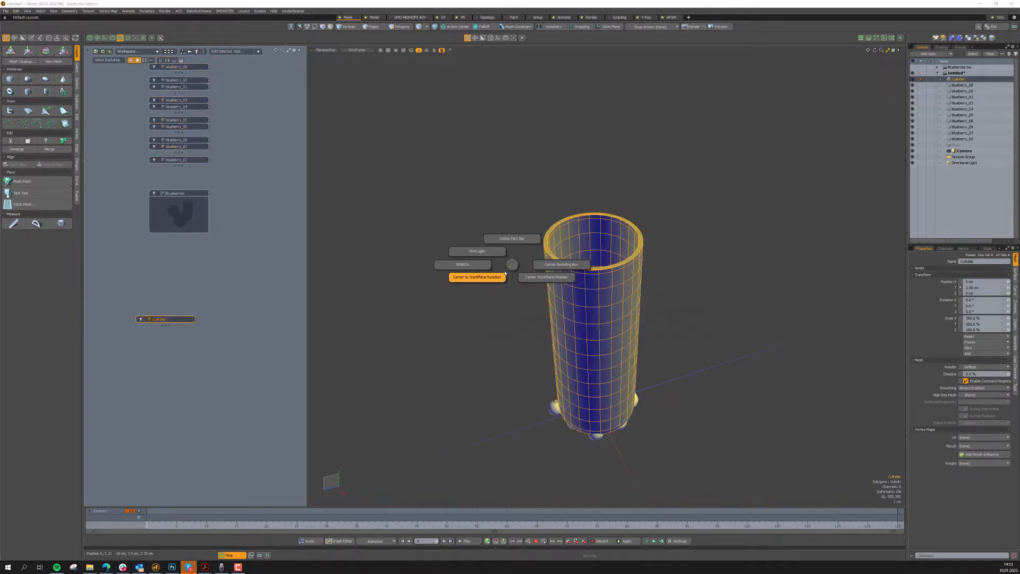
key("ctrl+1")
key("F3")
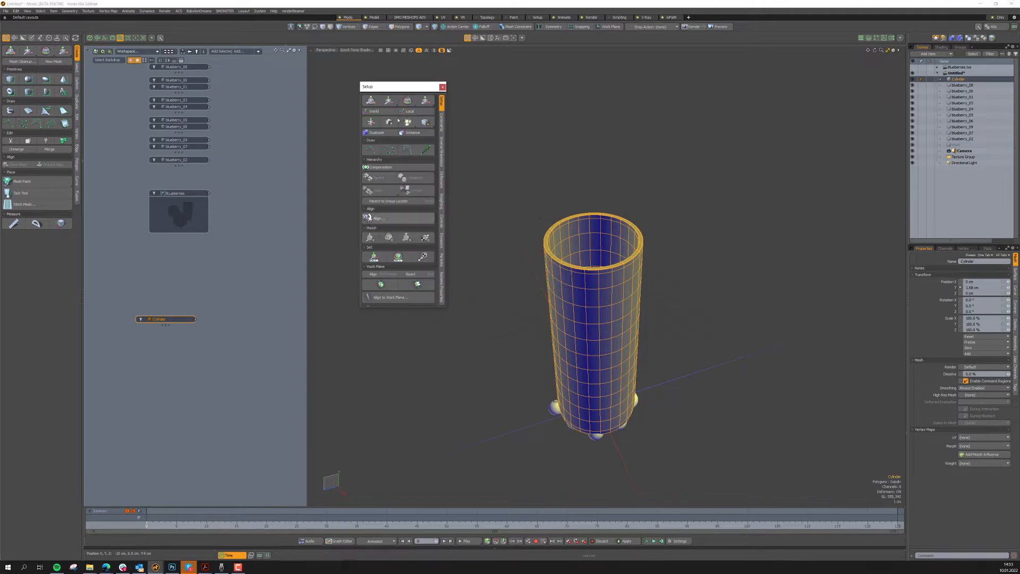
Step: Hide the ten blueberry meshes so only the Cylinder is displayed
left_click(962, 85)
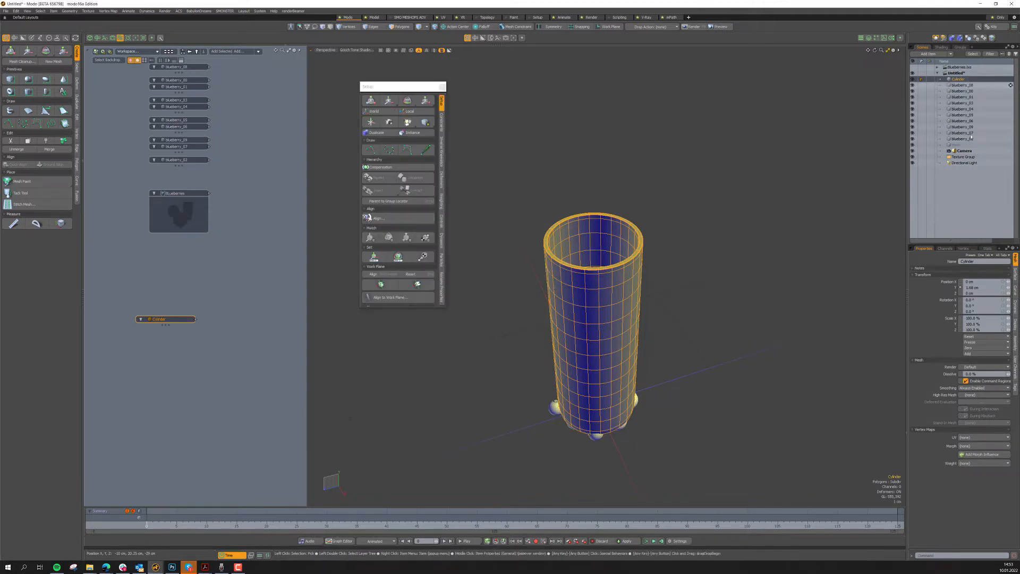
left_click(962, 138, "shift")
left_click(912, 140)
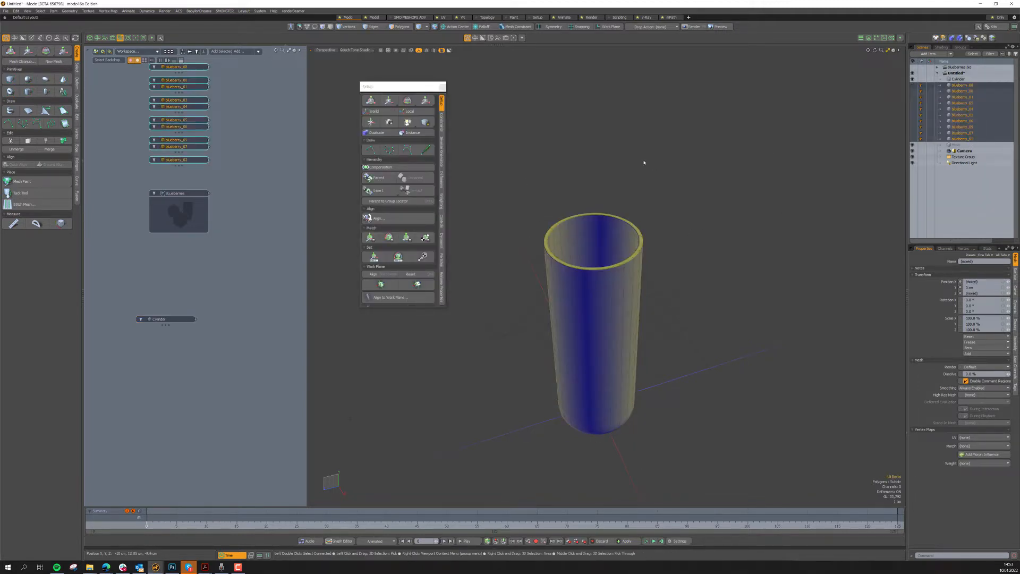
Step: Make the Cylinder a static rigid body
left_click(536, 213)
left_click(587, 326)
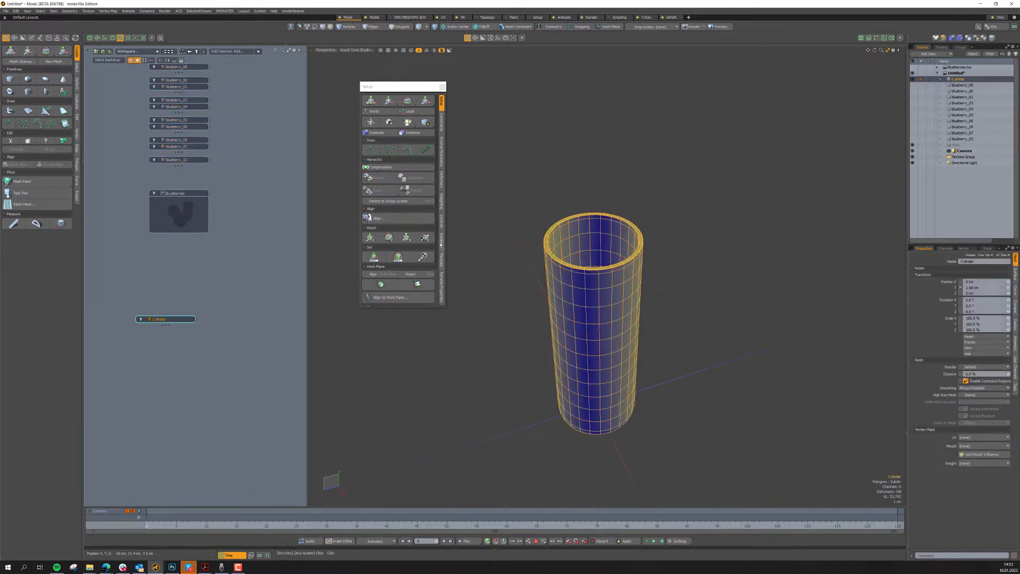
left_click(440, 244)
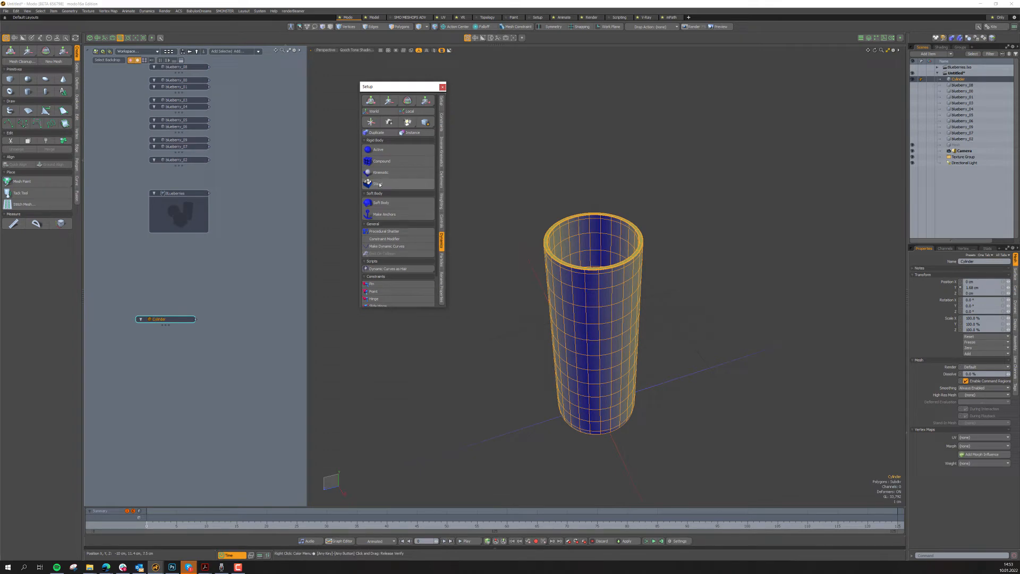
left_click(379, 184)
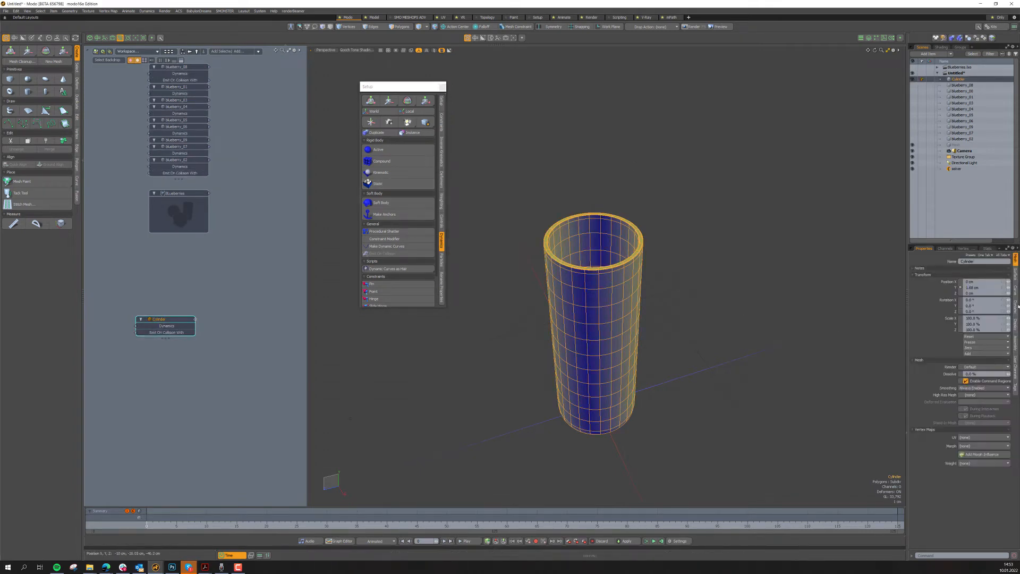
Step: Set the Cylinder's collision shape to Mesh and its collision margin to 100 um
left_click(1016, 308)
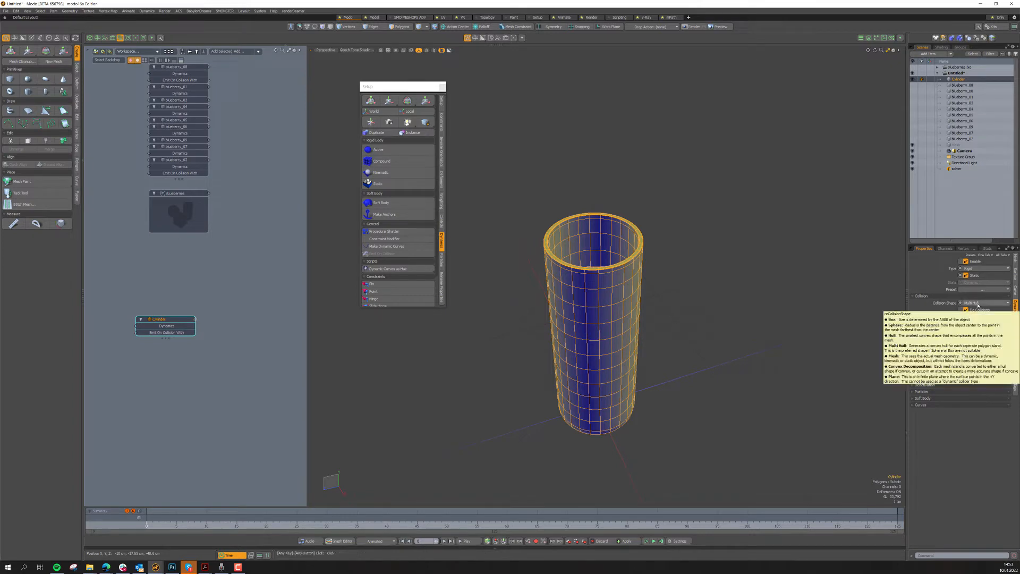
left_click(978, 305)
left_click(978, 309)
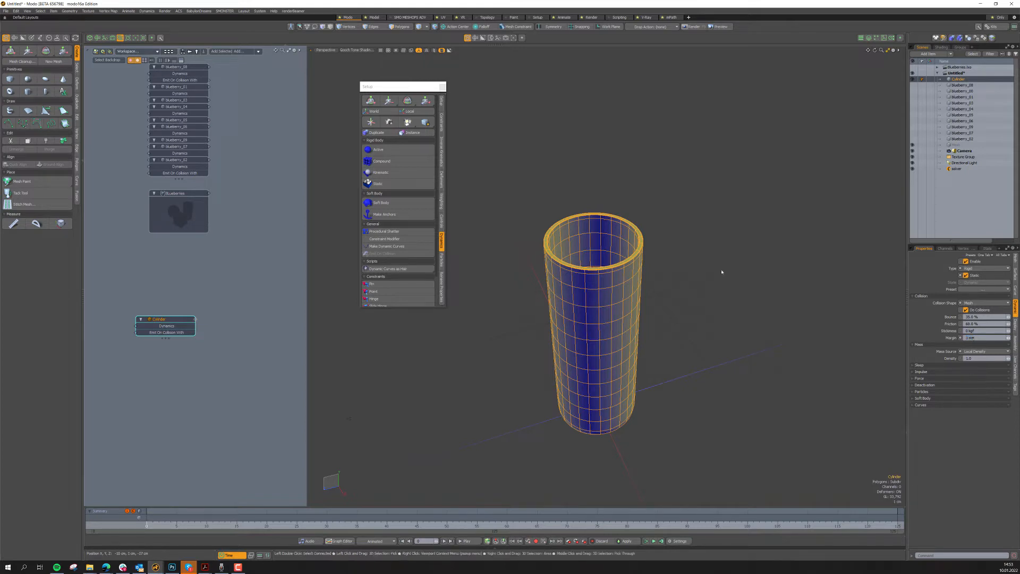
left_click(975, 338)
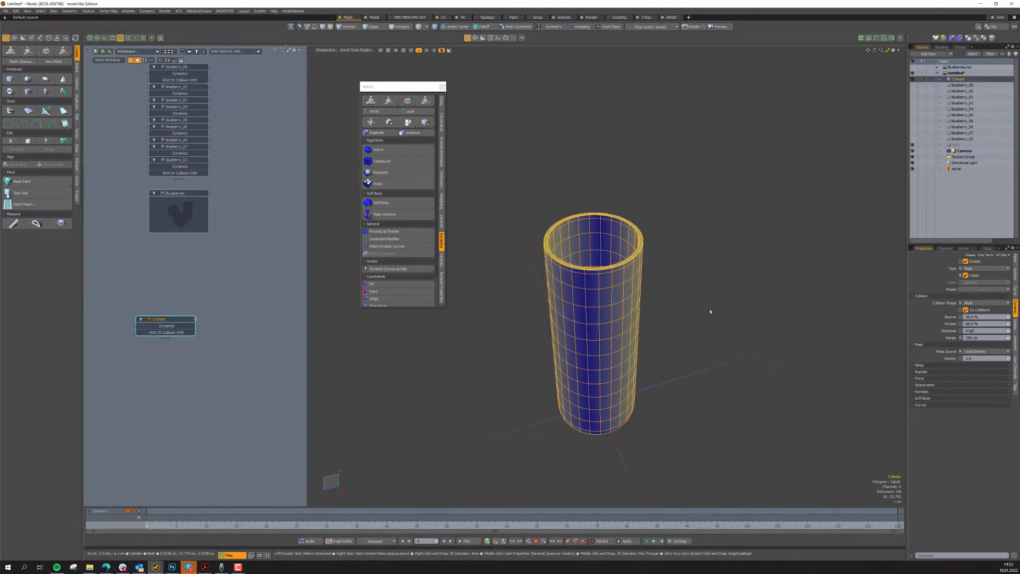
Step: Add a Dynamic Replicator item to the scene and bring it into the schematic
left_click(529, 169)
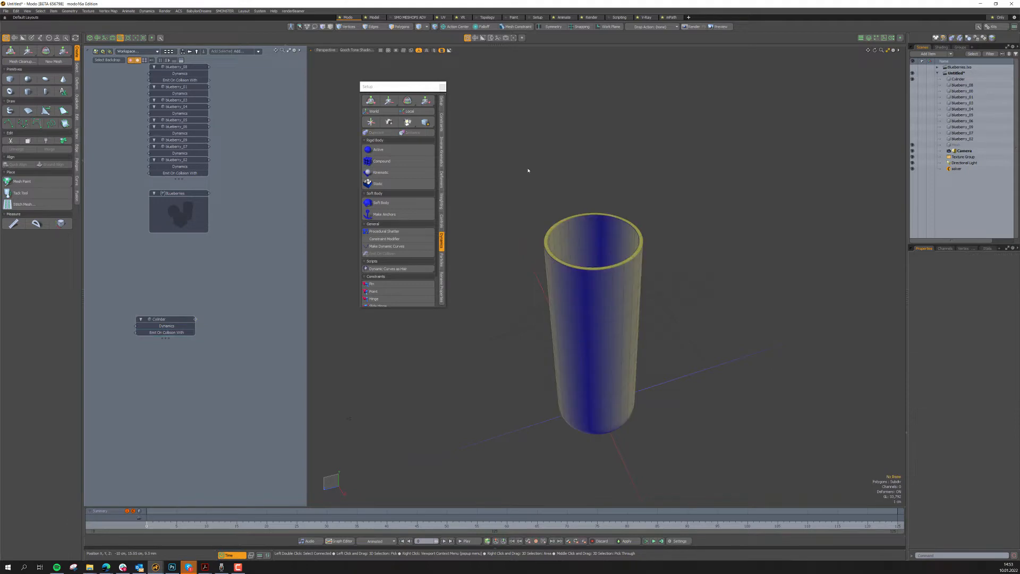
left_click(929, 53)
type("dy")
key("Return")
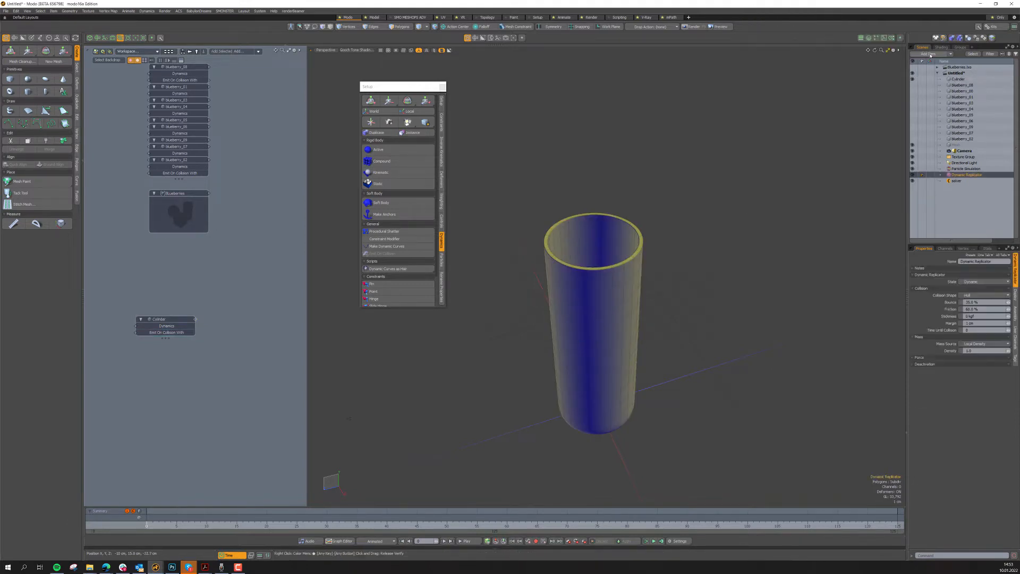
left_click_drag(956, 176, 114, 333)
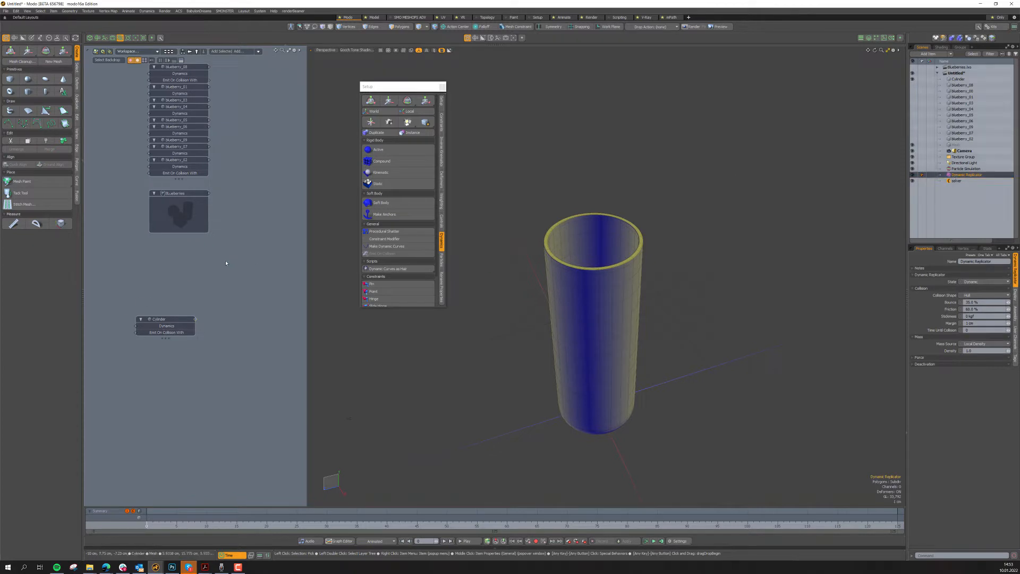
Step: Connect the BLueberries group to the Dynamic Replicator's Prototypes input and move the group node beside the Cylinder node
left_click_drag(226, 263, 226, 263)
left_click_drag(296, 260, 219, 278, "alt")
left_click_drag(137, 156, 213, 166, "alt")
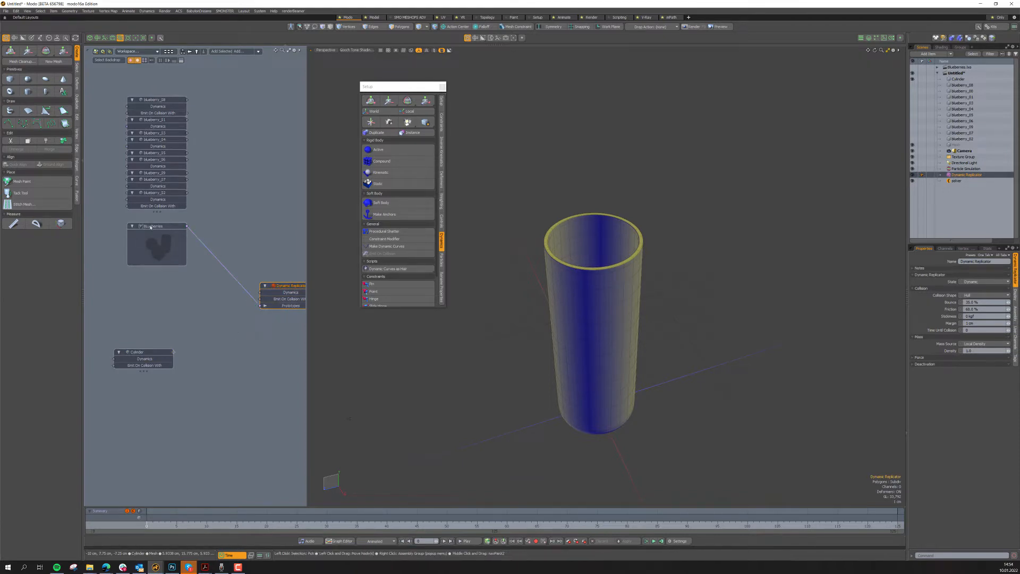
left_click_drag(154, 233, 121, 294)
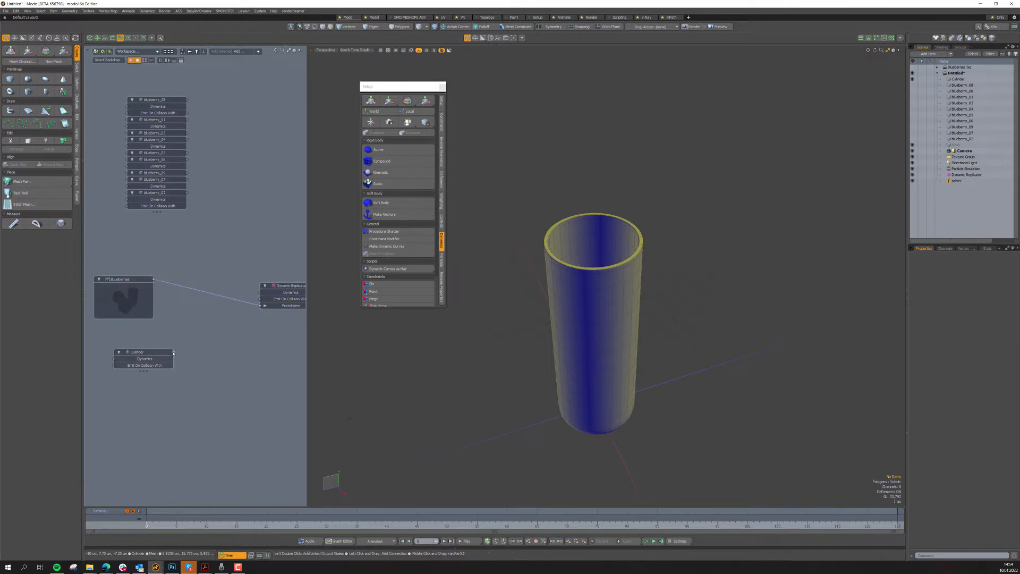
Step: Bring the dynamics solver into the schematic, connect the Cylinder and Dynamic Replicator to it, and tidy the nodes
double_click(174, 352)
left_click_drag(196, 324, 272, 245, "alt")
left_click(254, 287)
left_click(127, 358)
left_click_drag(258, 291, 171, 252)
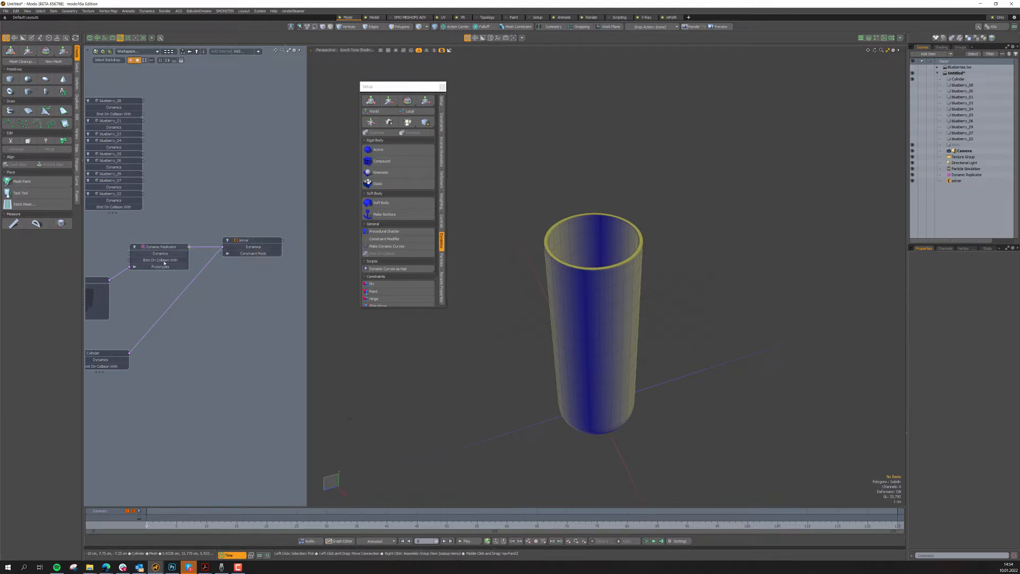
Step: Move the blueberry mesh nodes away from the connected dynamics nodes and select the Dynamic Replicator
left_click_drag(172, 298, 206, 299, "alt")
scroll(206, 298, "down", 2)
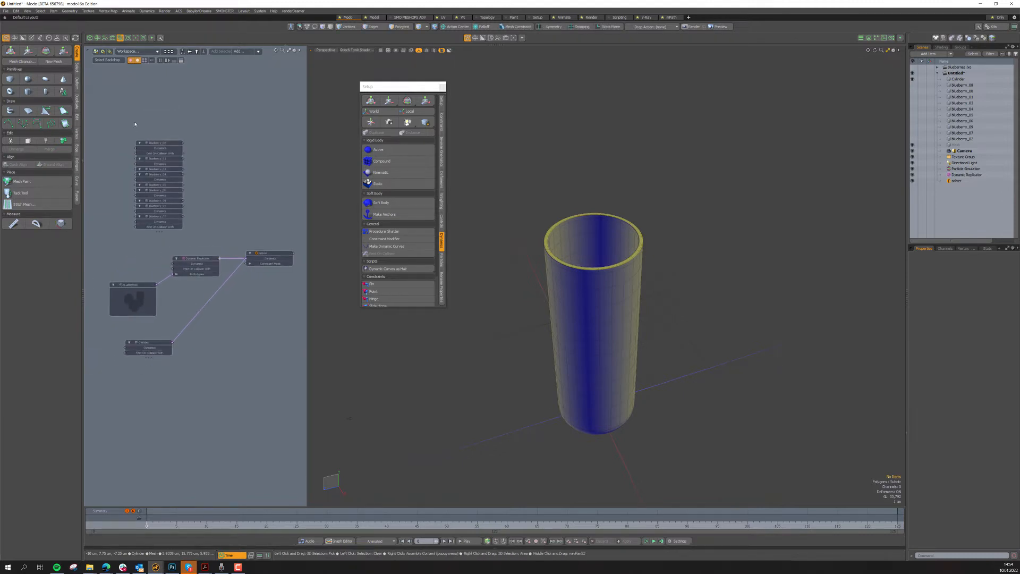
left_click_drag(132, 122, 183, 238)
left_click_drag(154, 145, 117, 103)
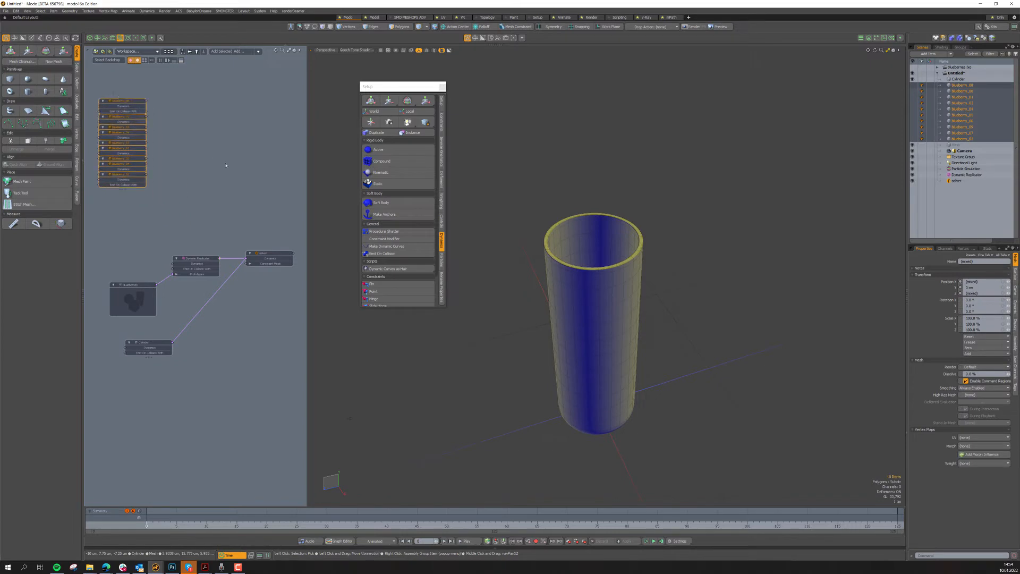
left_click(204, 244)
left_click(201, 260)
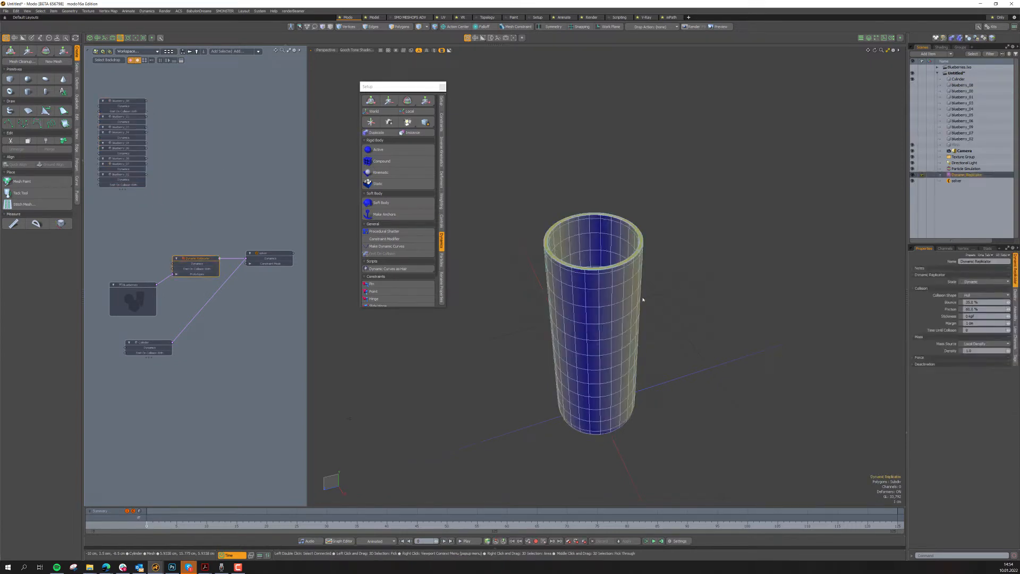
Step: Set the Dynamic Replicator's collision shape to Sphere and reduce its collision margin
left_click(970, 295)
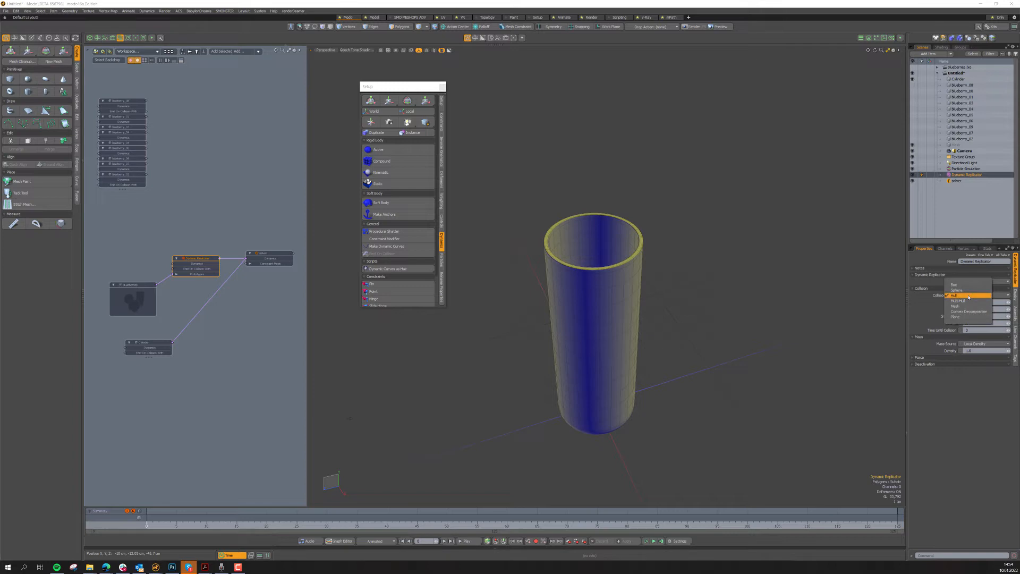
left_click(968, 292)
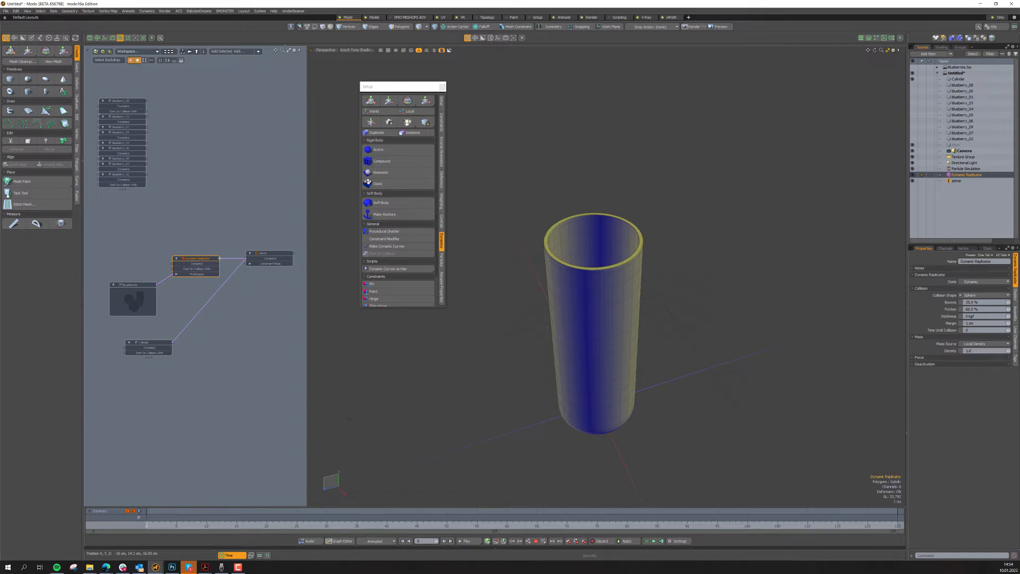
left_click(981, 323)
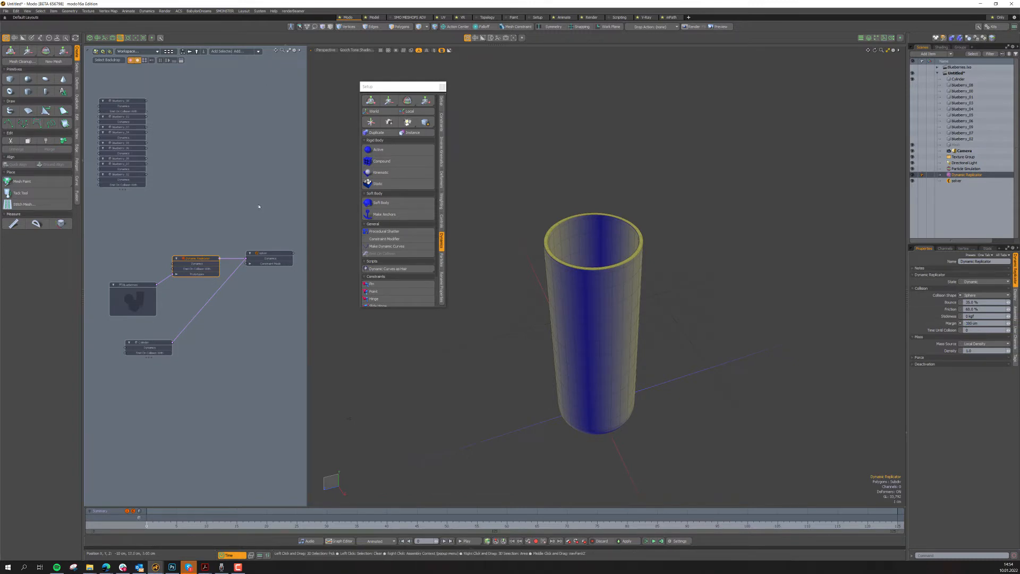
left_click(224, 208)
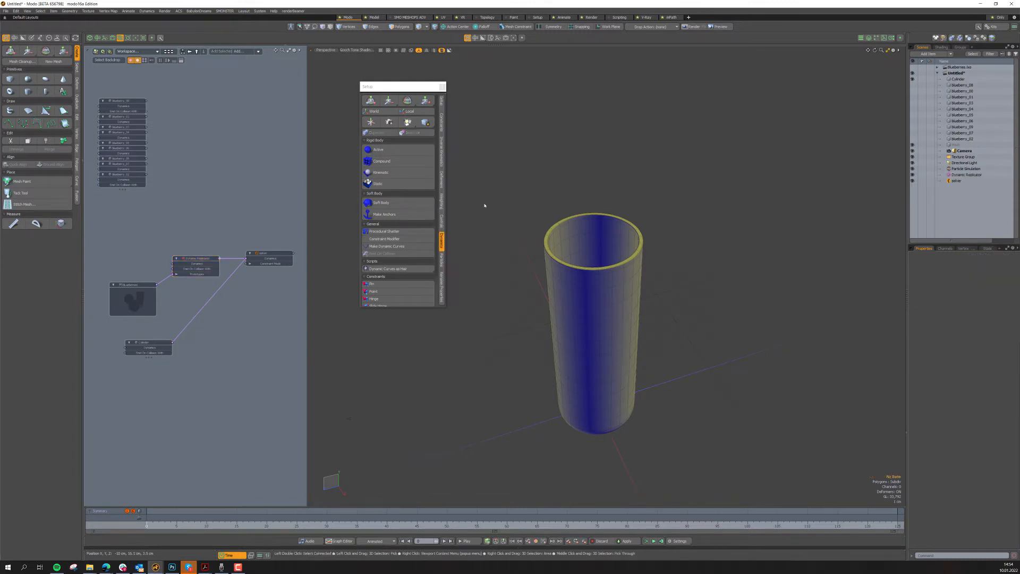
Step: Add a Radial Emitter rotated -180° on X so it points down, raised above the cylinder to about Y 38.6 cm
left_click(442, 265)
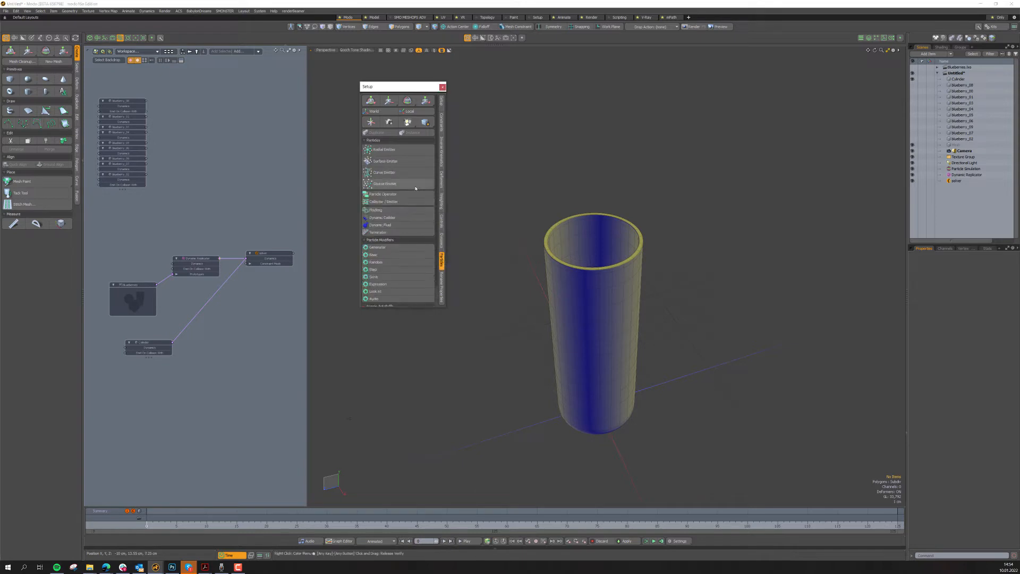
left_click(384, 149)
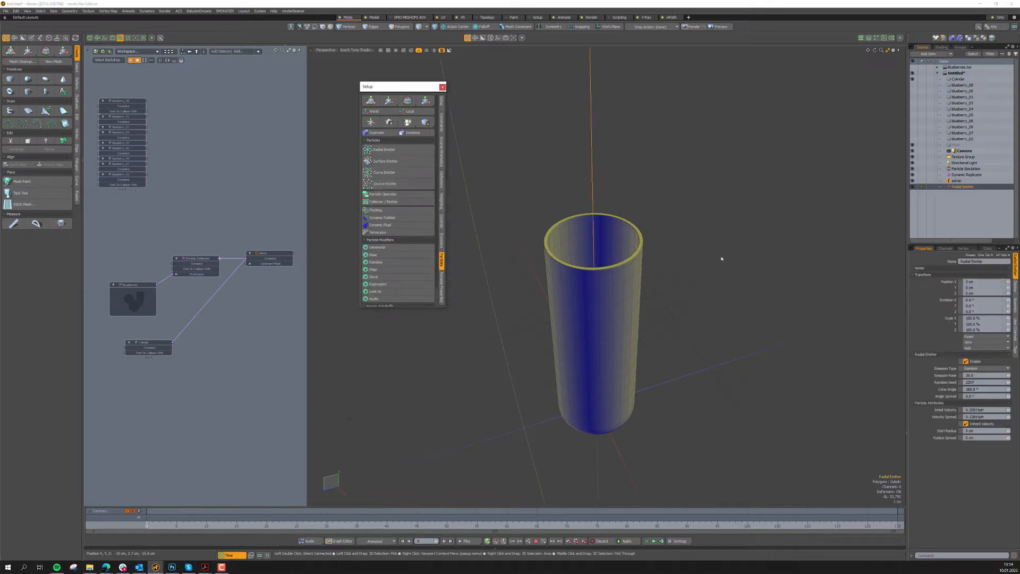
key("a")
left_click_drag(623, 309, 644, 303, "alt")
key("w")
key("r")
key("e")
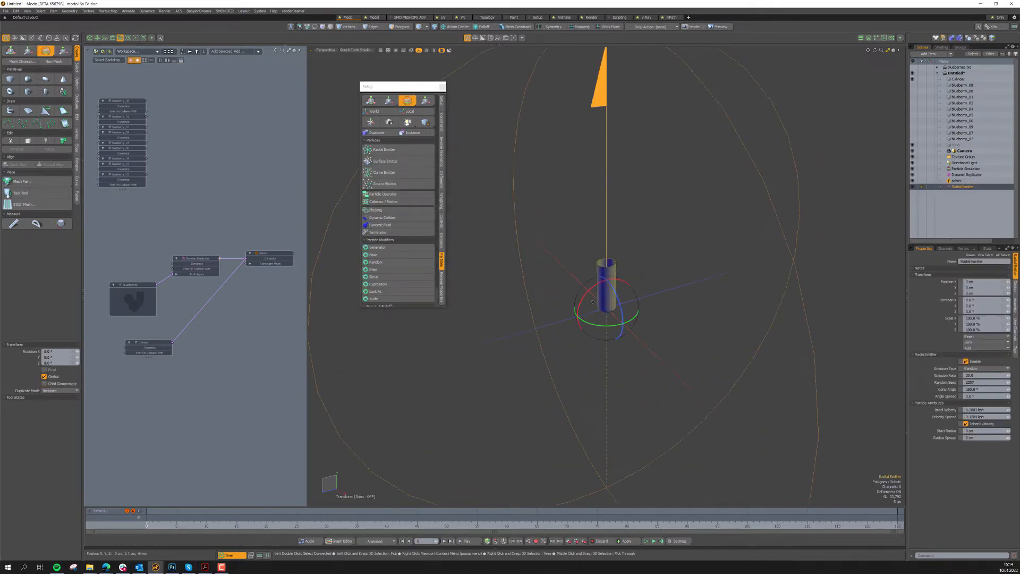
left_click_drag(582, 301, 608, 170)
key("w")
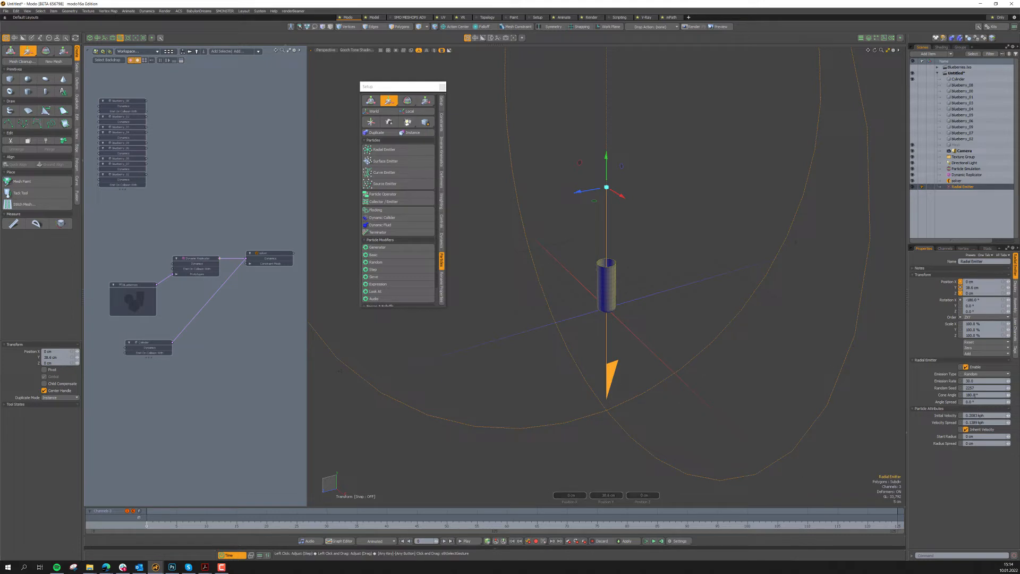
Step: Narrow the Radial Emitter's cone angle to 5° and lower the emitter to about Y 31.2 cm
type("5")
key("Return")
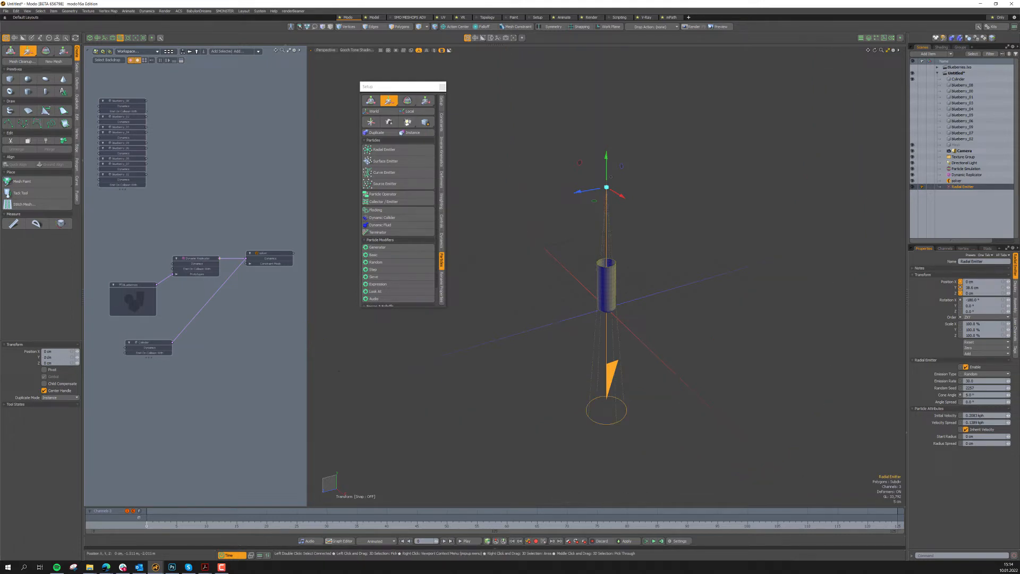
left_click_drag(607, 176, 607, 201)
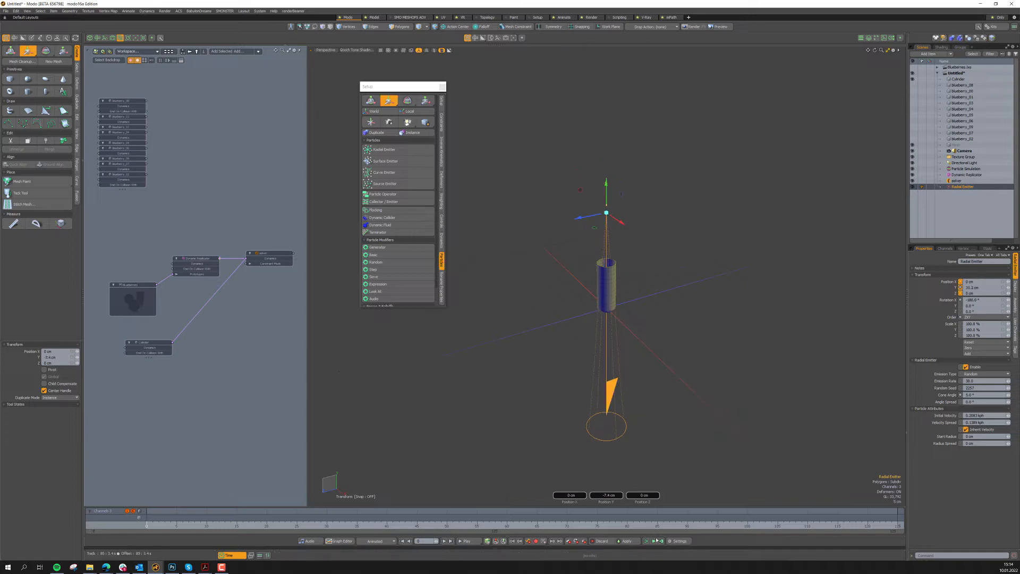
Step: Run the dynamics simulation, examine the cylinder's opening up close, and stop the simulation
left_click(655, 542)
key("space")
left_click(671, 369)
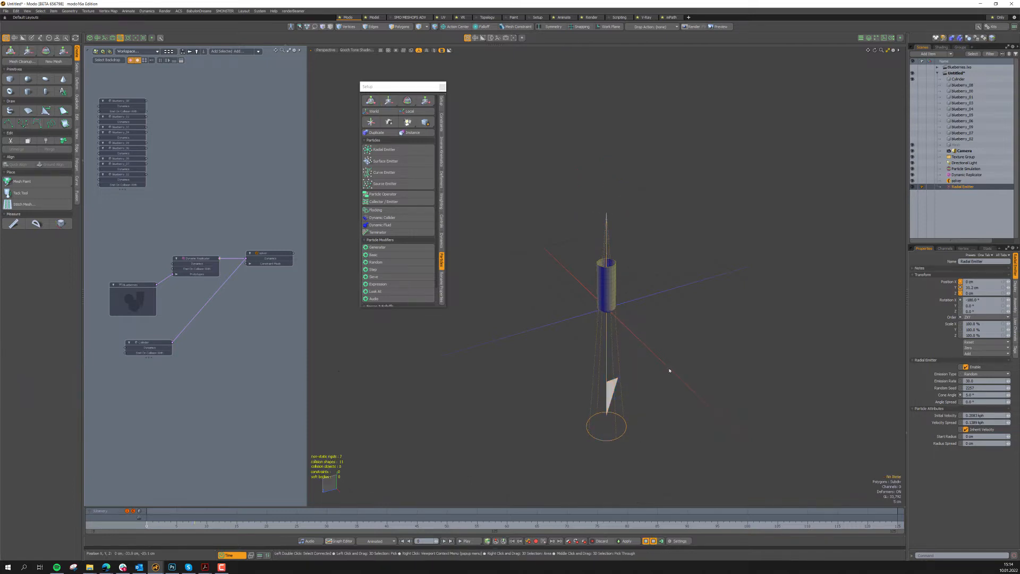
mouse_move(618, 253)
right_mouse_down("alt")
mouse_move(688, 264)
mouse_move(671, 279)
right_mouse_up("alt")
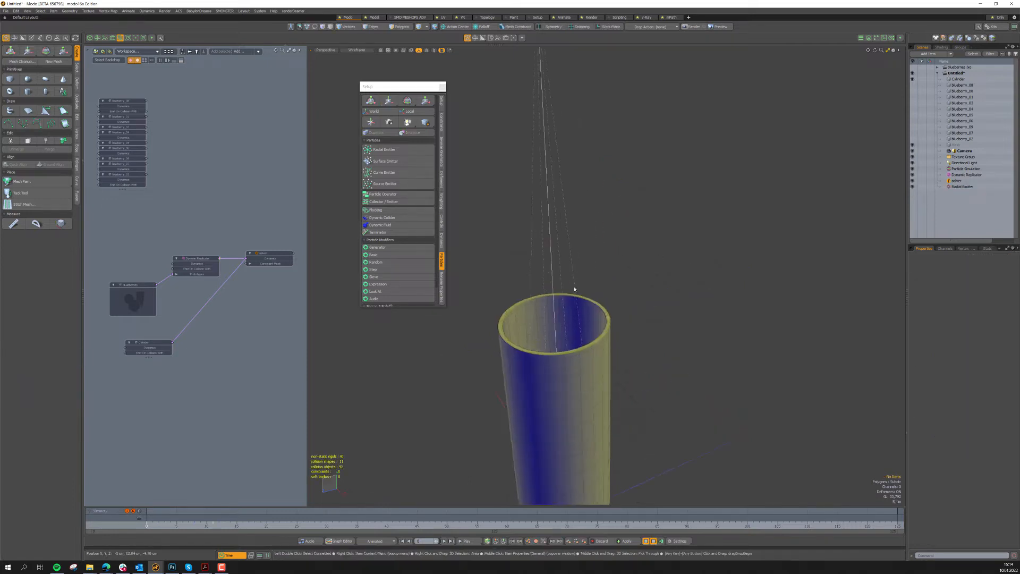
left_click(654, 543)
scroll(680, 282, "down", 4)
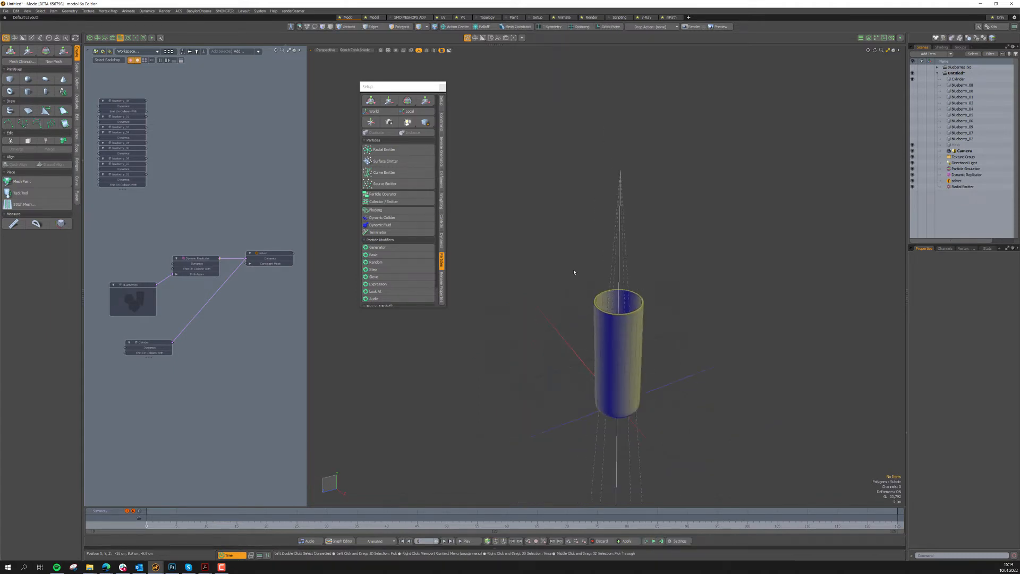
Step: Bring the Radial Emitter into the schematic, connect it to the Particle Simulation's Operators, and spread the two nodes apart
left_click(620, 174)
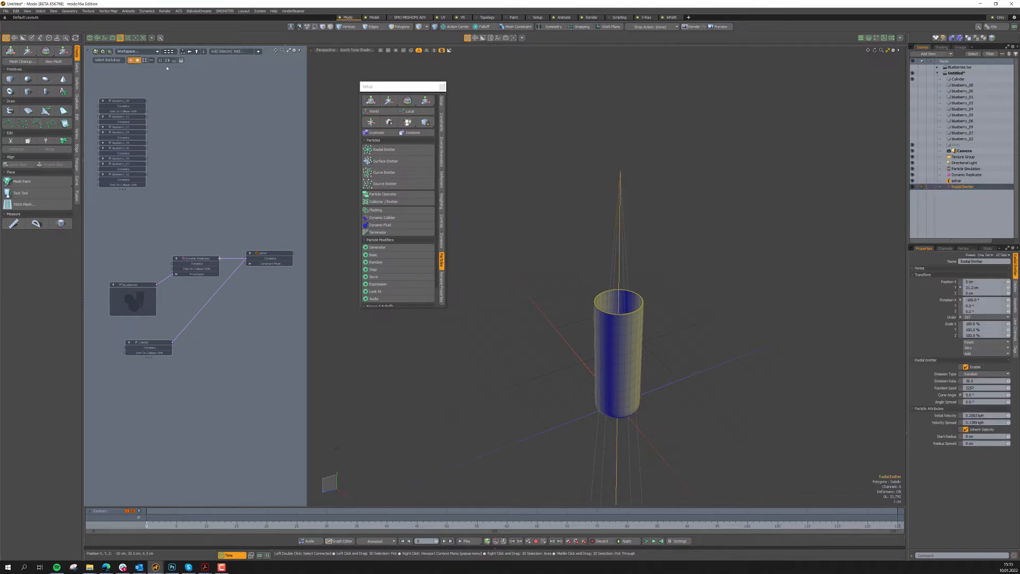
left_click(225, 54)
left_click_drag(211, 265, 200, 196)
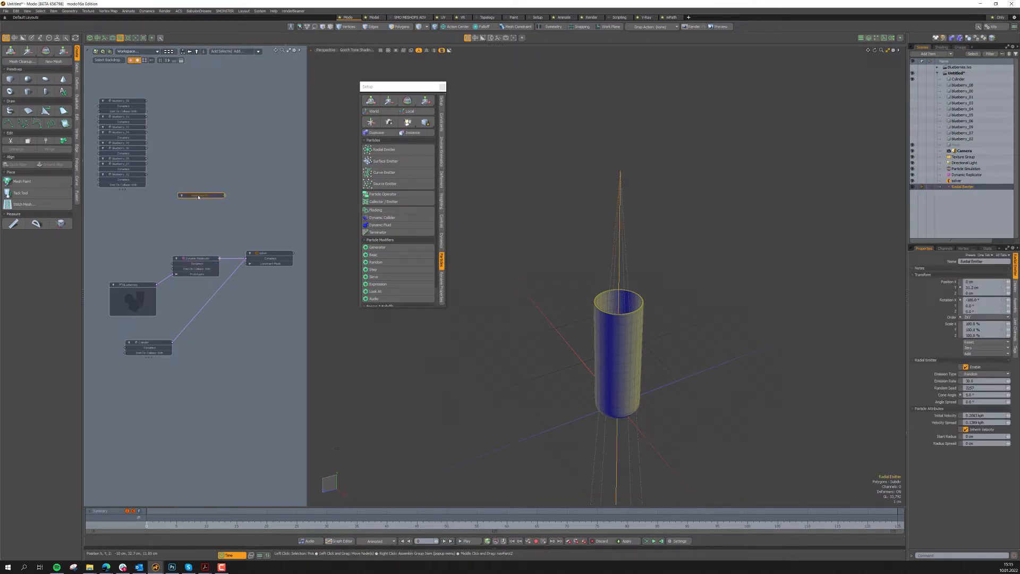
left_click(226, 196)
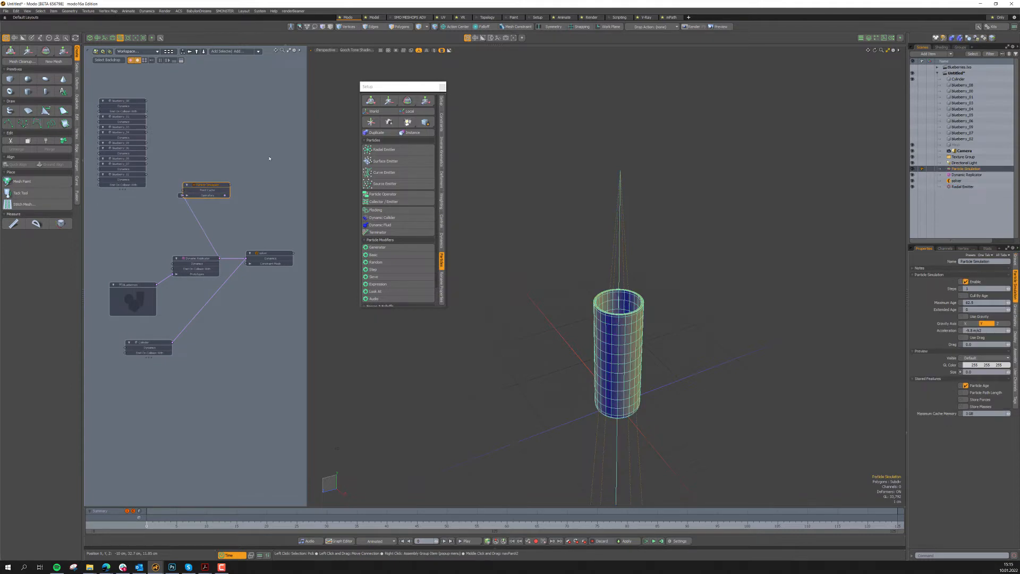
left_click_drag(214, 185, 292, 218)
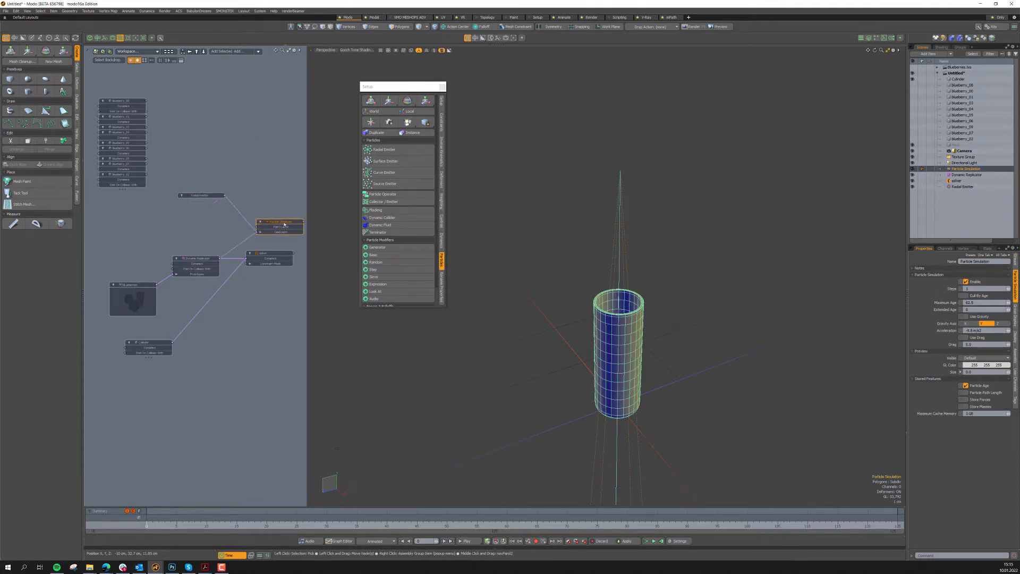
left_click_drag(190, 196, 137, 207)
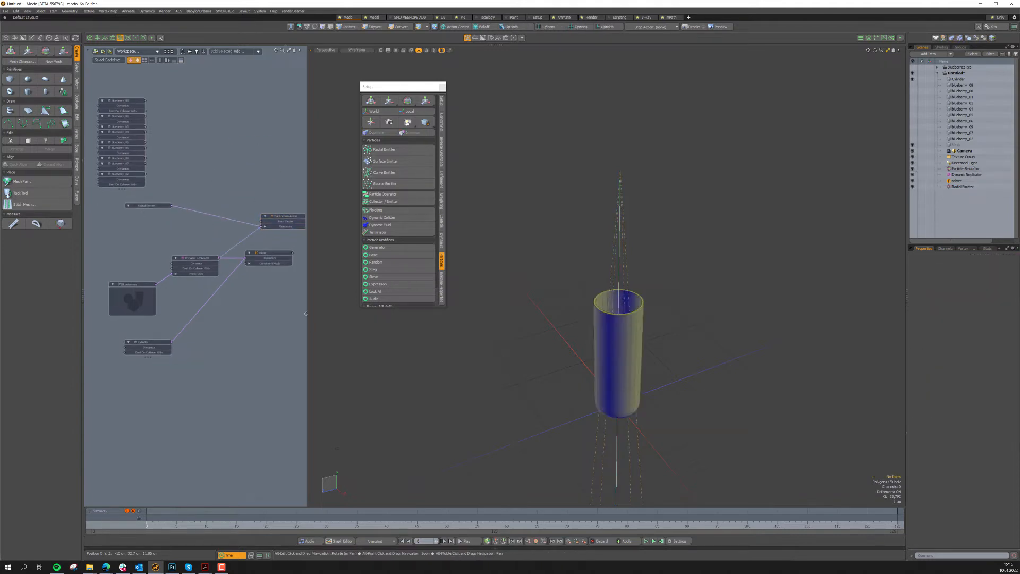
Step: Widen the schematic, move the Setup palette aside, and rearrange the Particle Simulation and solver nodes
left_click_drag(308, 336, 485, 342)
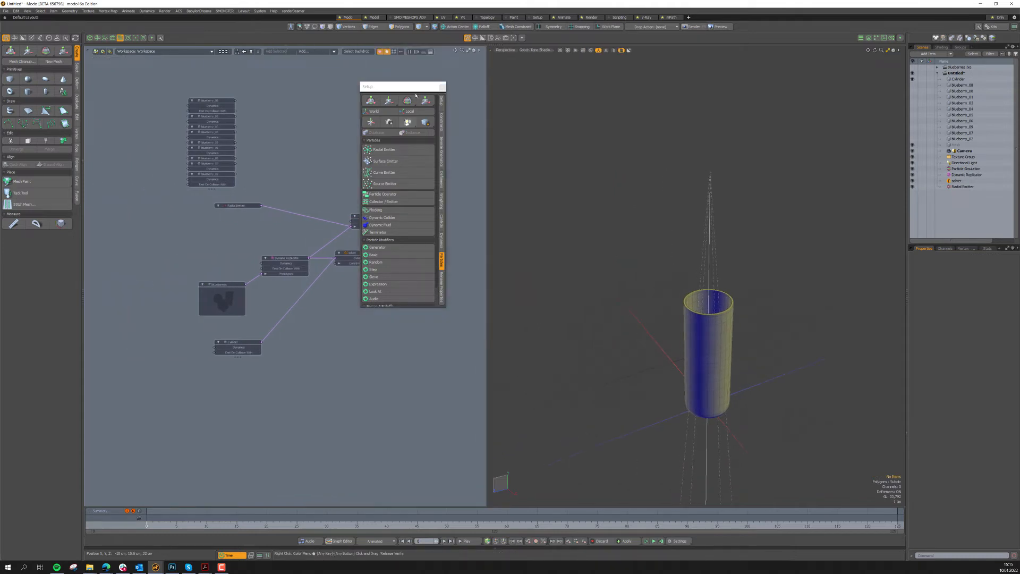
left_click_drag(366, 86, 118, 148)
scroll(260, 205, "up", 5)
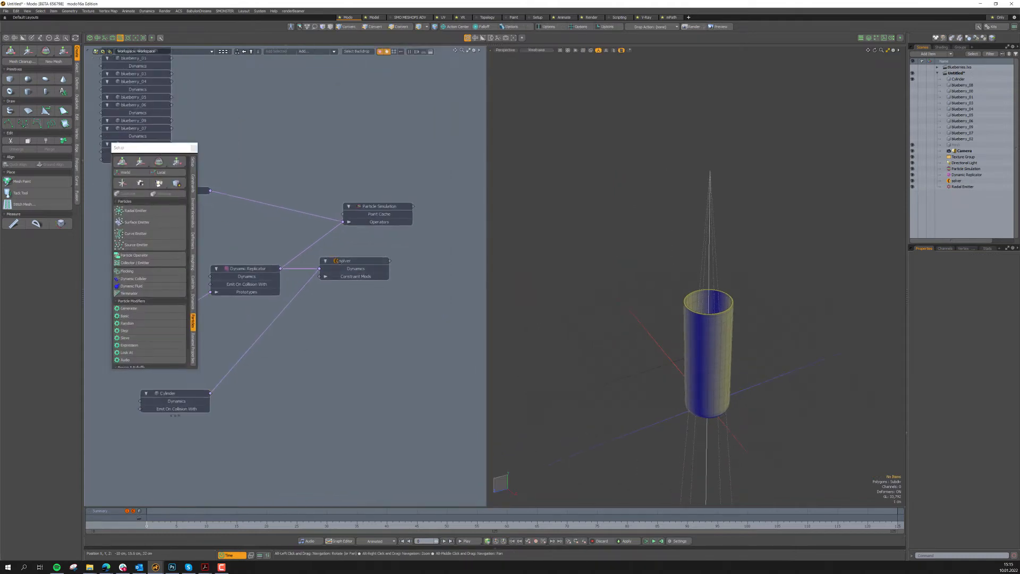
left_click_drag(410, 234, 359, 210)
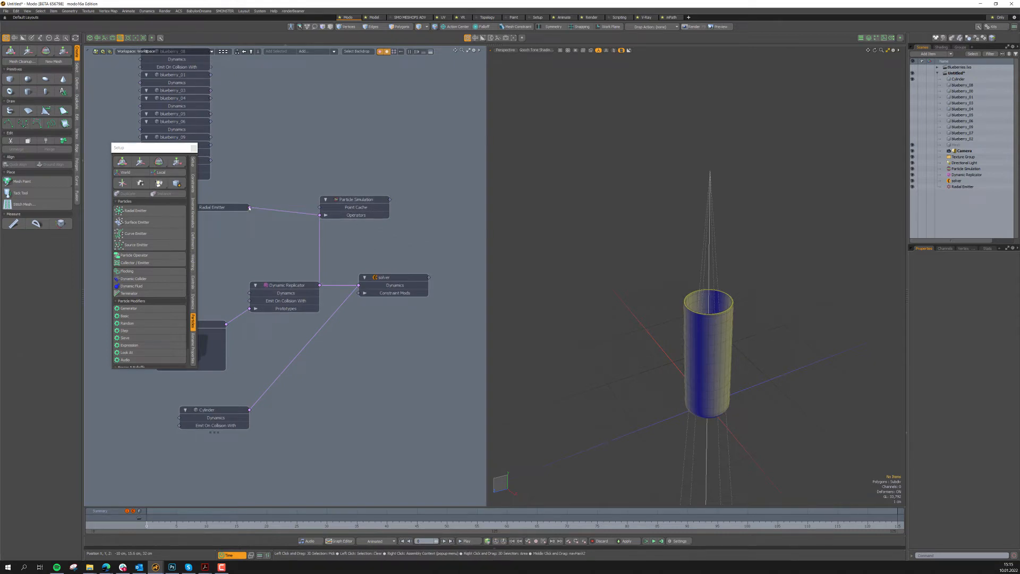
Step: Add a Replicator node with Particle Simulation as its Particle Source and the BLueberries group as its Prototypes
left_click(309, 53)
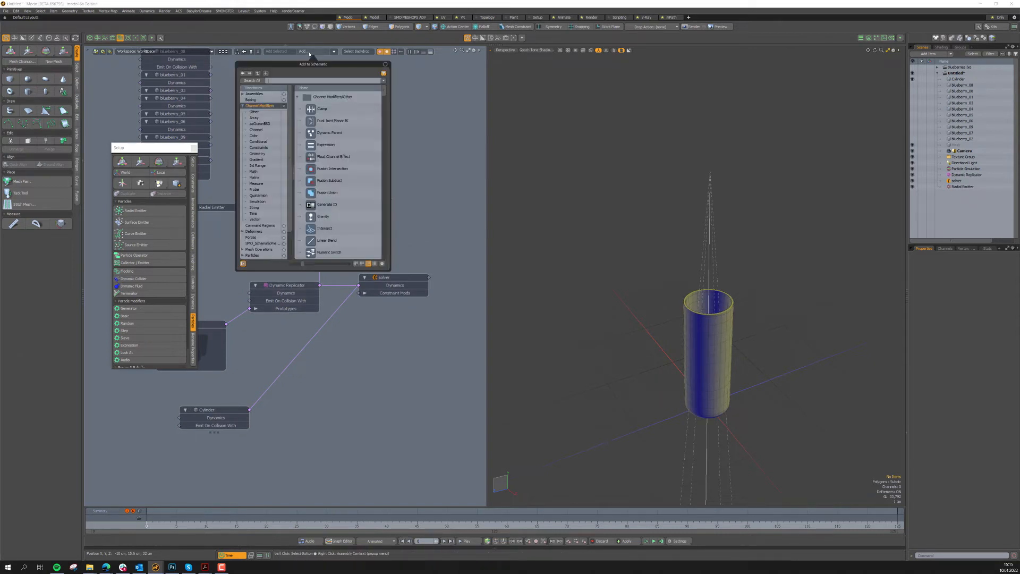
type("replic")
key("BackSpace")
key("BackSpace")
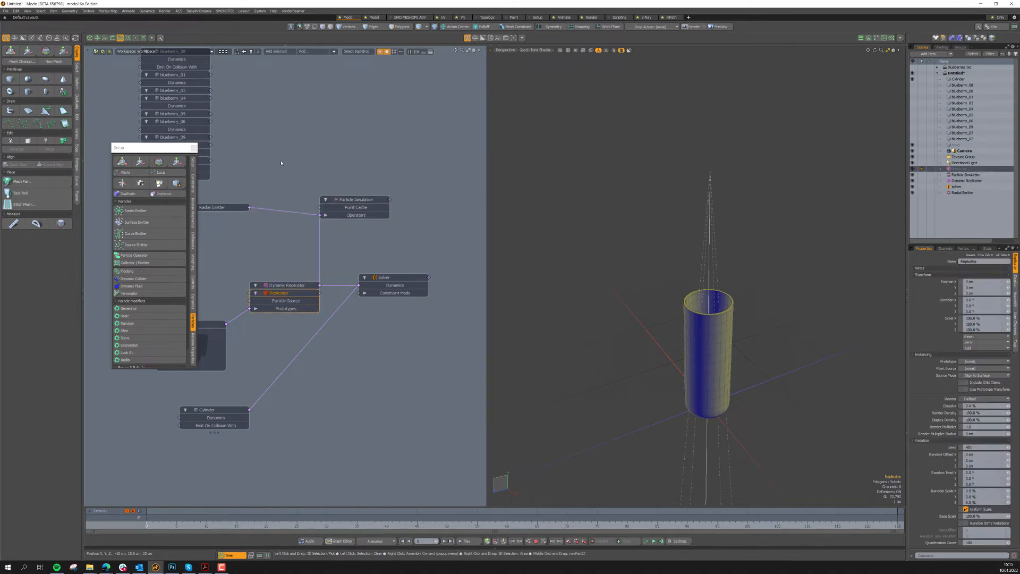
left_click_drag(279, 293, 436, 201)
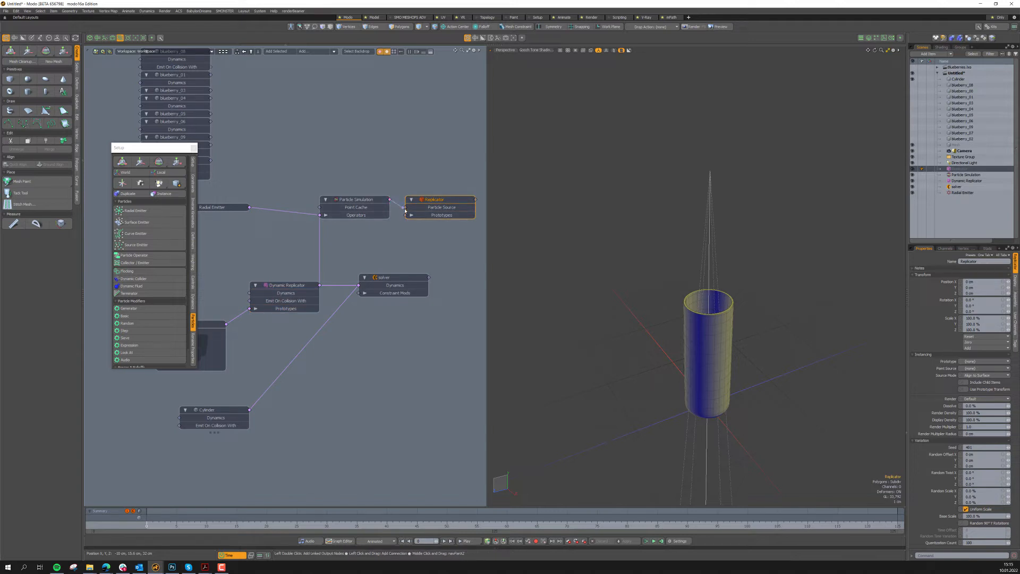
left_click_drag(406, 209, 406, 207)
left_click_drag(226, 325, 407, 215)
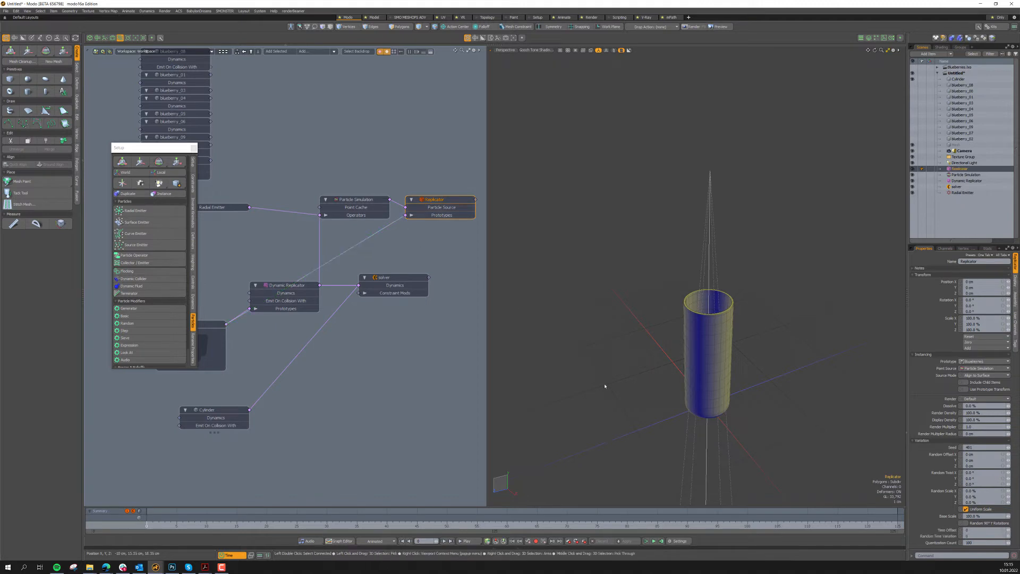
Step: Run the simulation, set the viewport's replicator display to All, and run the simulation again
left_click(653, 540)
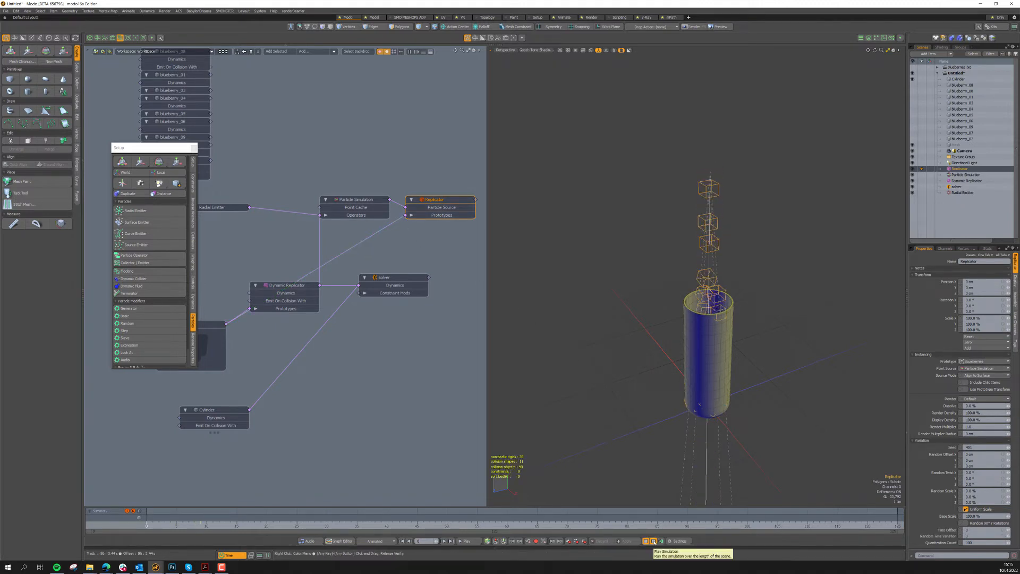
left_click(655, 542)
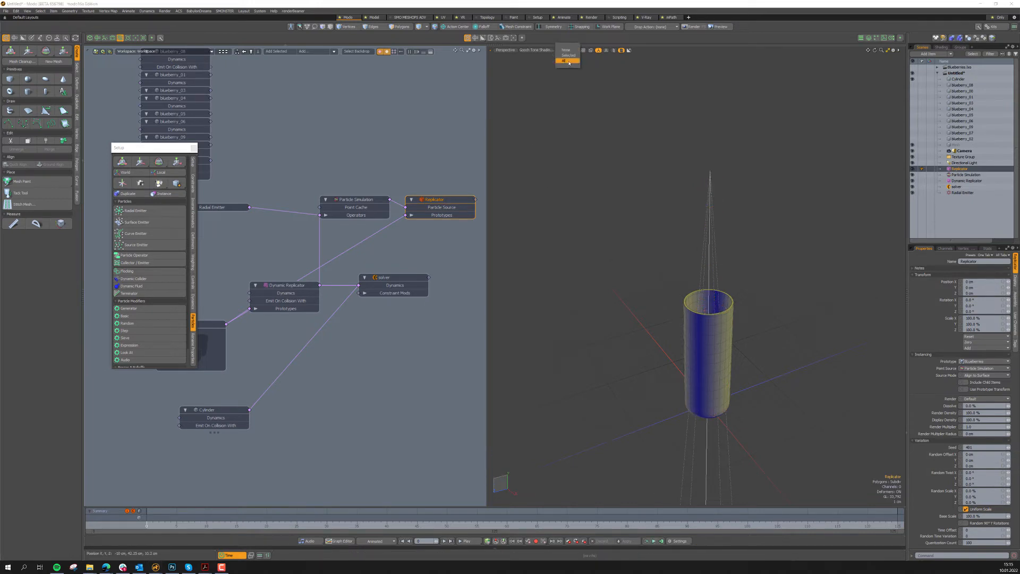
left_click(653, 541)
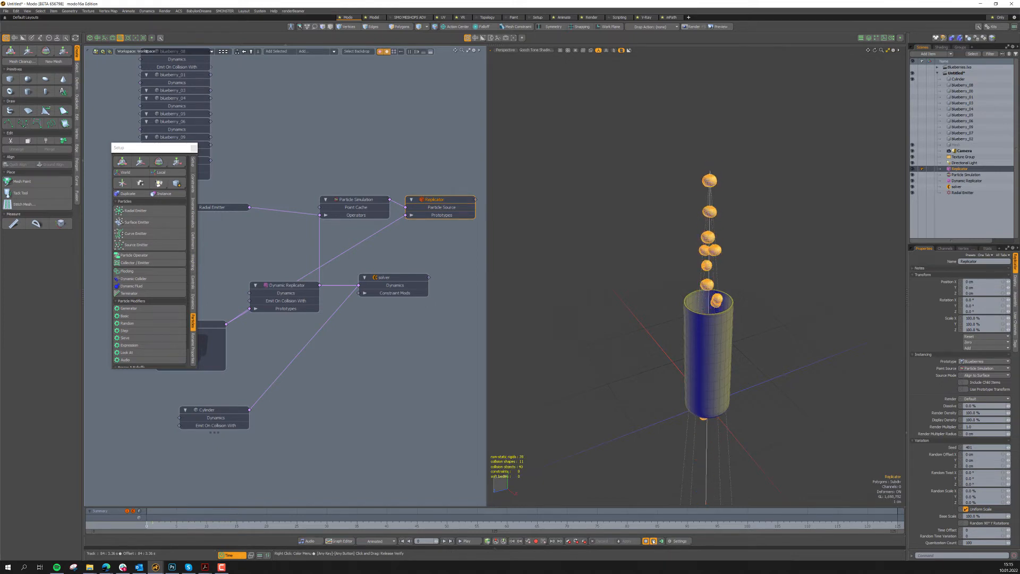
left_click(653, 541)
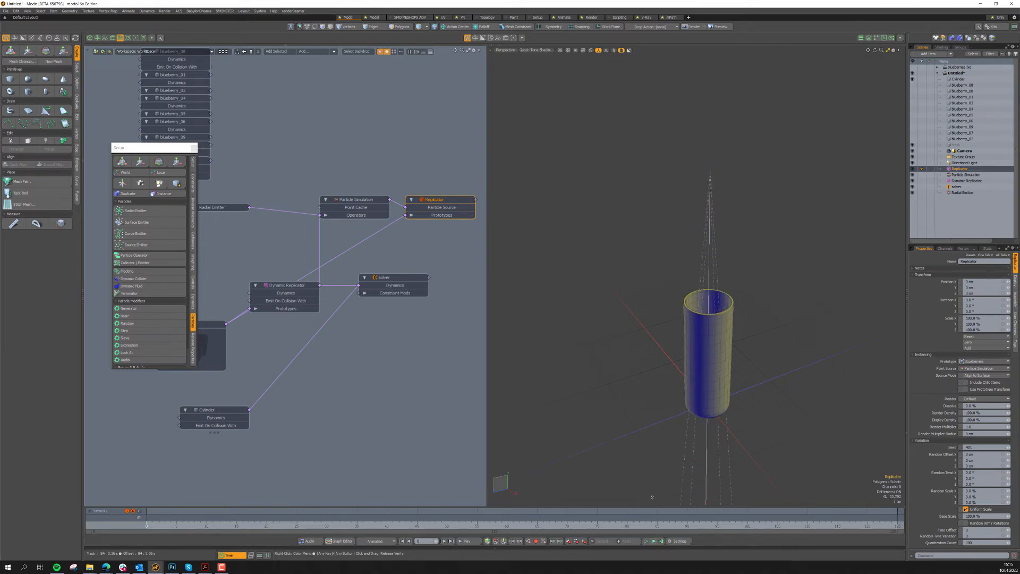
Step: Hide the Cylinder in the viewport and run the simulation to check the berries piling up inside it
left_click(708, 351)
left_click(653, 541)
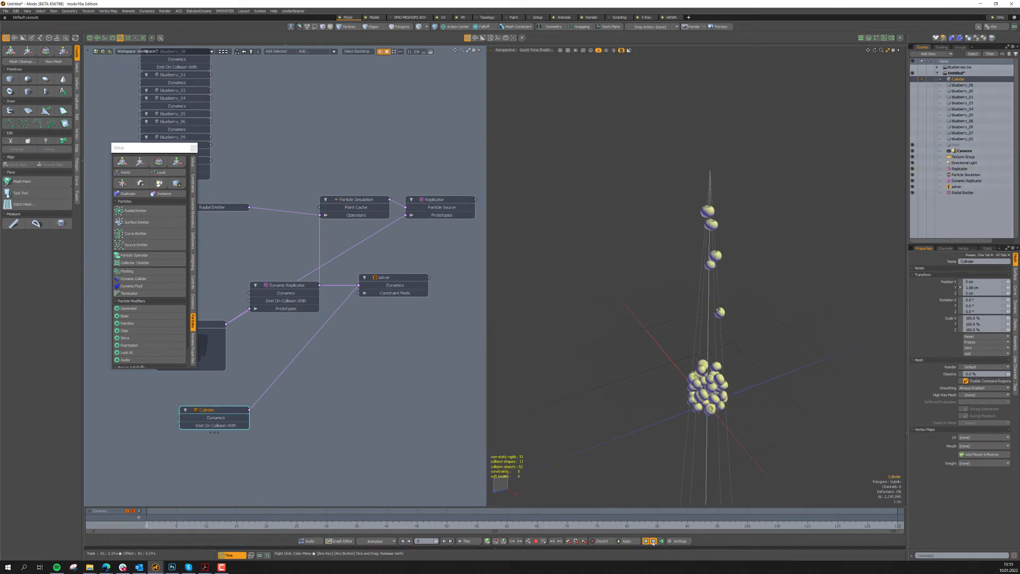
left_click(653, 541)
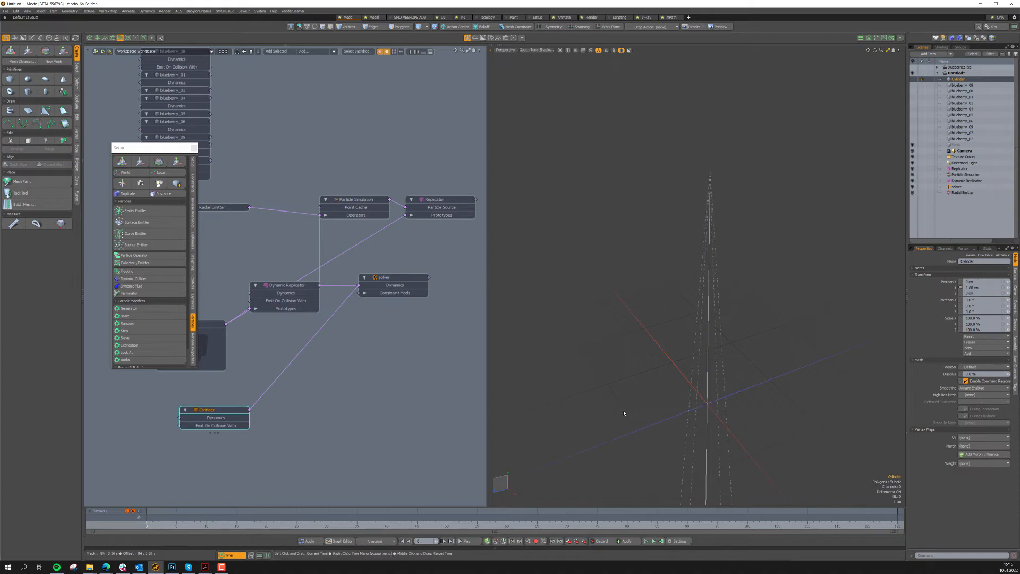
left_click_drag(699, 391, 692, 362, "alt")
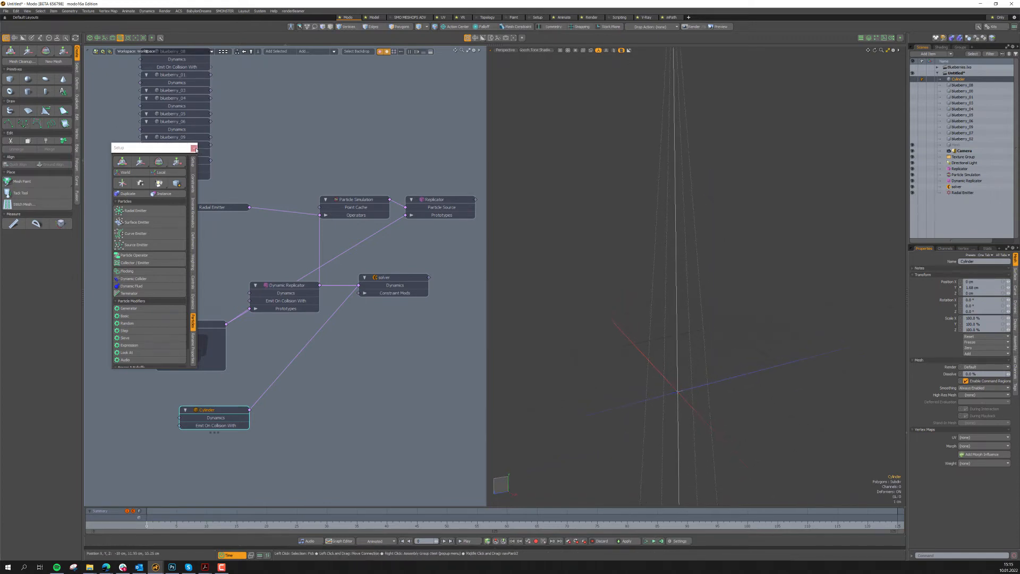
Step: Close the Setup palette and keyframe the Radial Emitter's Emission Rate to 0.0 at about frame 40
left_click(312, 141)
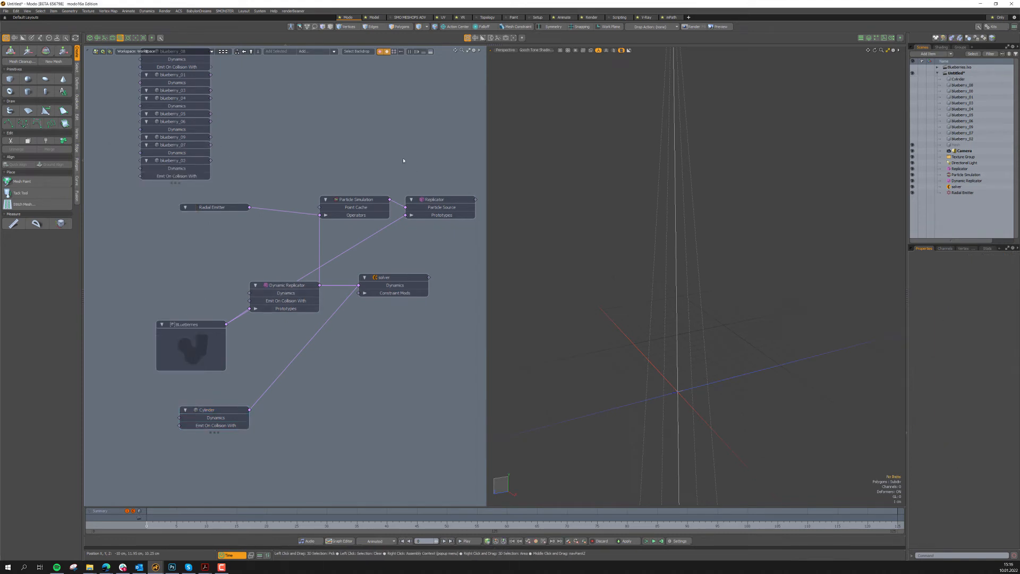
left_click(353, 201)
left_click(387, 519)
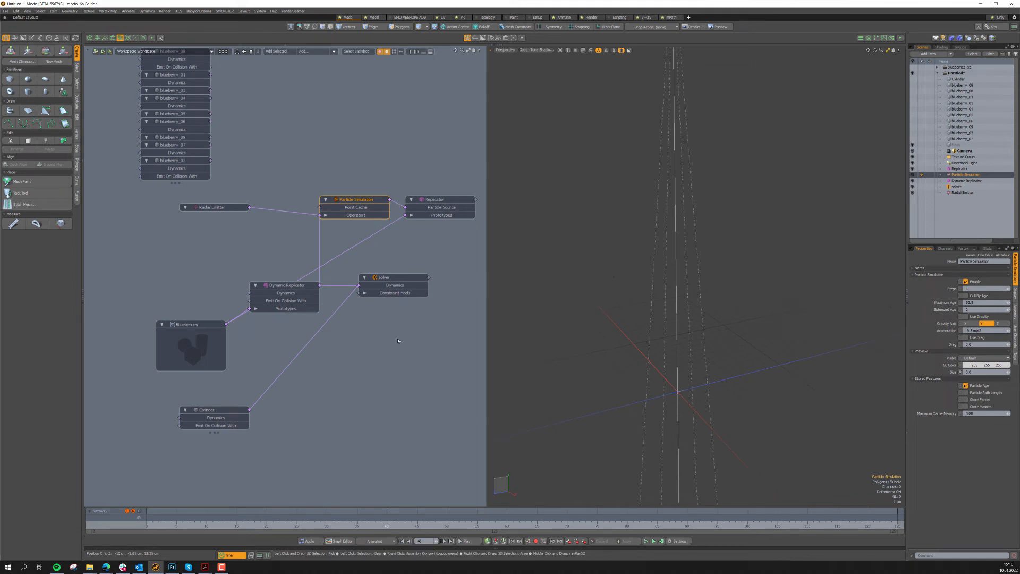
left_click(212, 207)
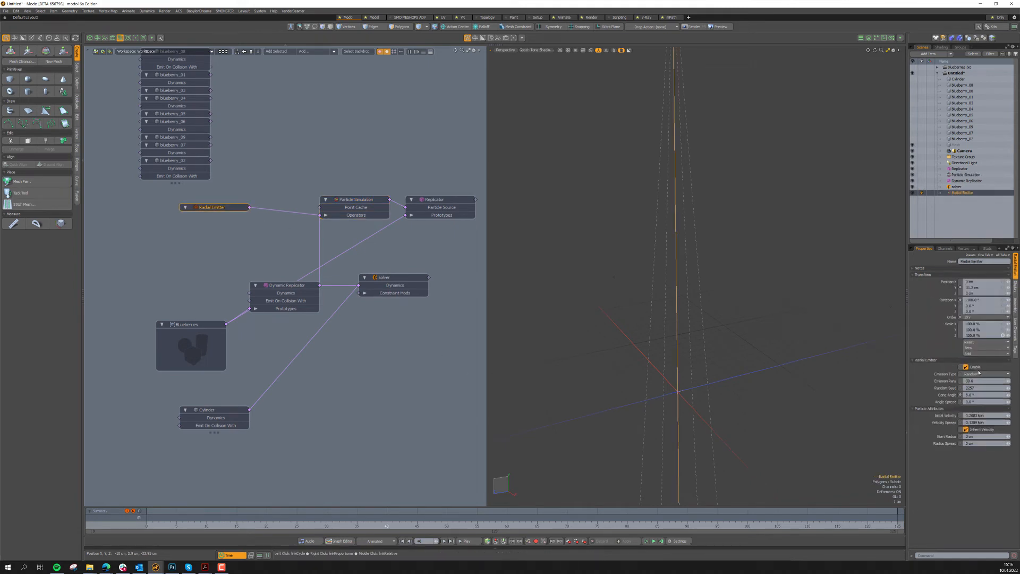
left_click(961, 381)
Step: Compute the simulation over the full frame range and play it to check that the emitter stops
left_click(661, 541)
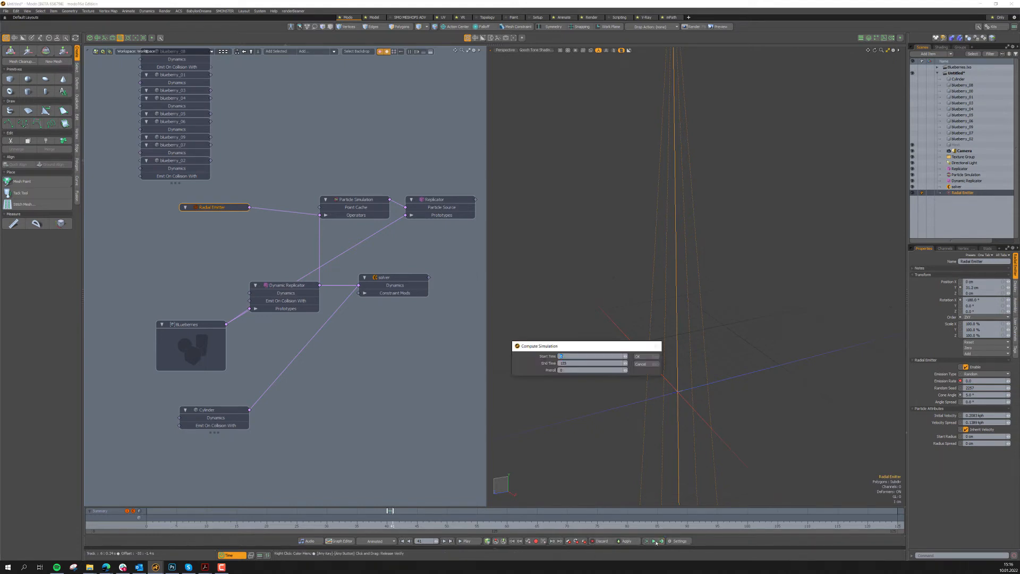
key("Return")
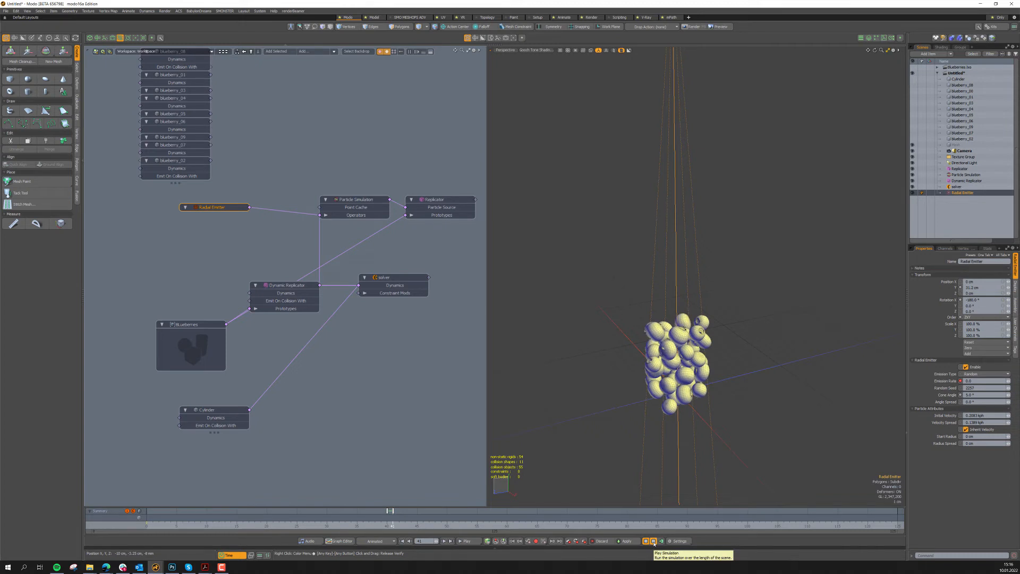
left_click(654, 541)
left_click(307, 348)
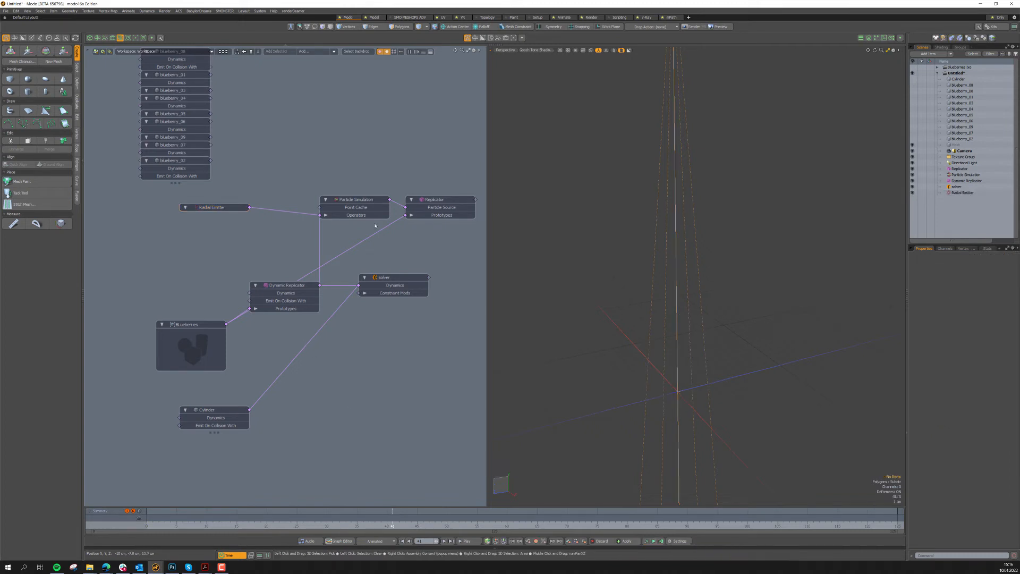
Step: Set the solver's Global Deactivation Time to 0, linear sleep threshold to 1 mm, and angular sleep threshold to 0.1°, widening the properties area
left_click(411, 282)
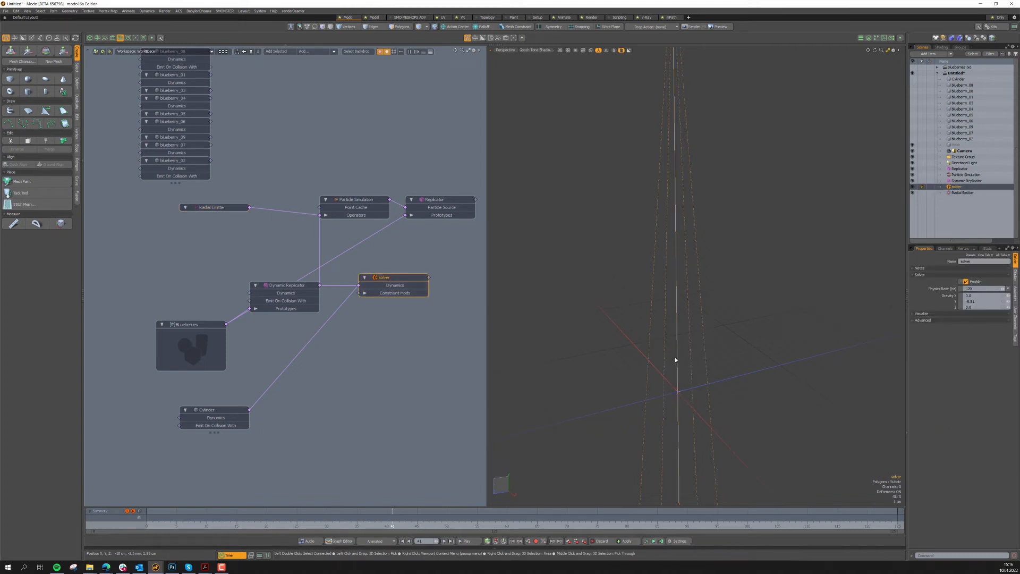
left_click(922, 348)
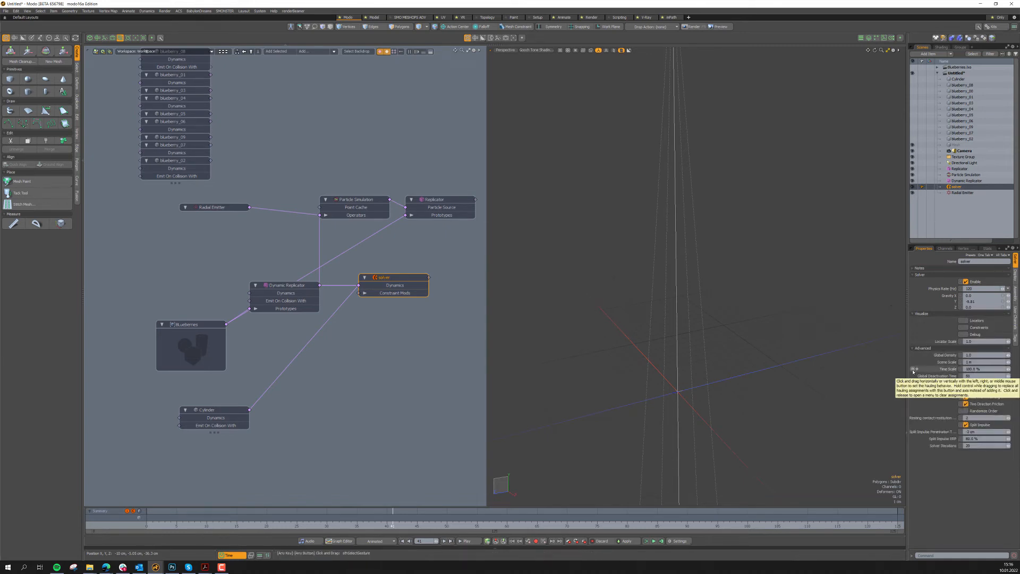
left_click_drag(908, 362, 827, 363)
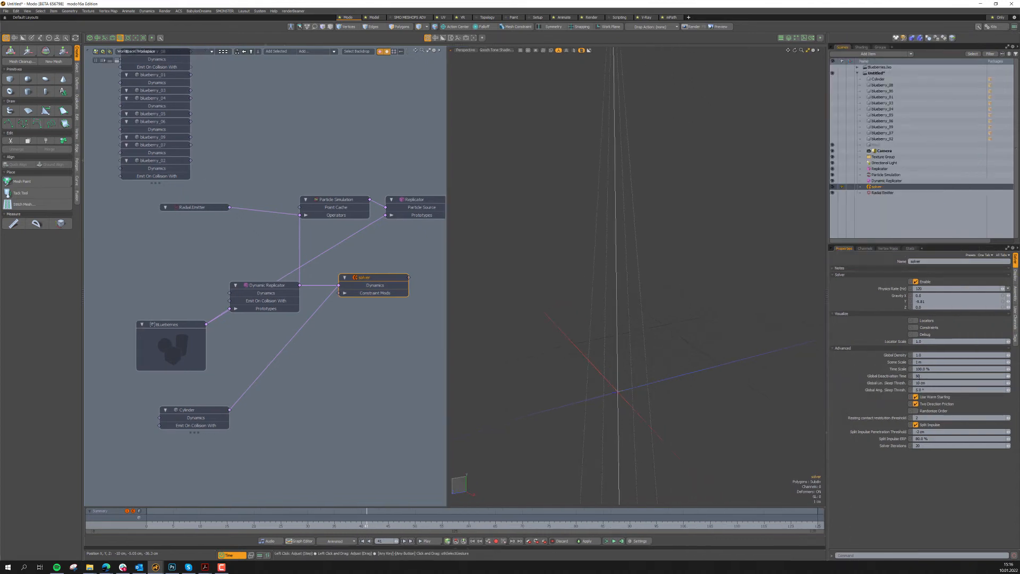
left_click(922, 375)
left_click(950, 383)
Step: Compute the simulation and scrub the timeline back to the start to examine the settling berries
left_click(622, 543)
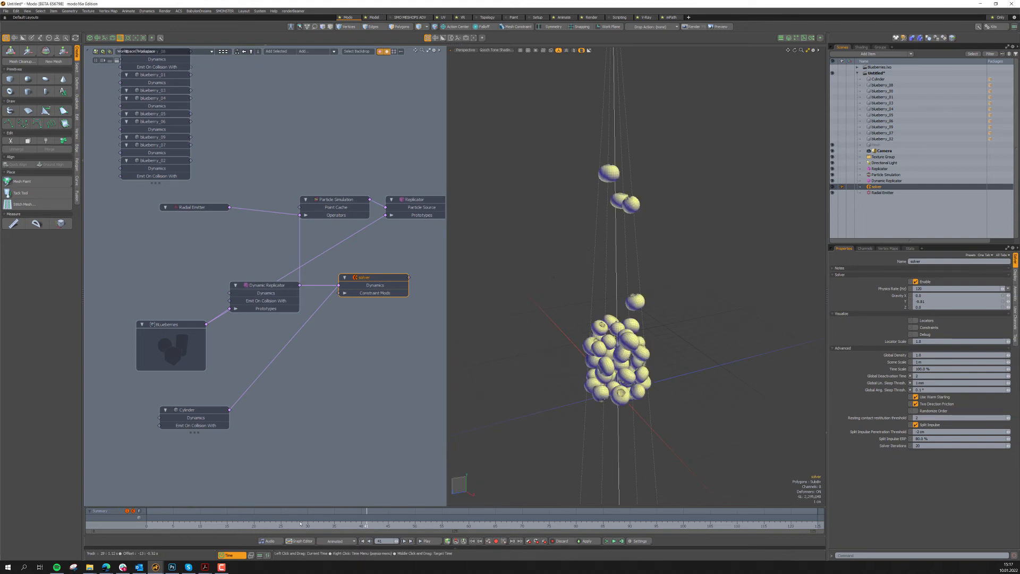
left_click_drag(362, 519, 297, 519)
mouse_move(405, 520)
left_mouse_down()
mouse_move(537, 520)
mouse_move(154, 519)
mouse_move(587, 519)
mouse_move(152, 520)
left_mouse_up()
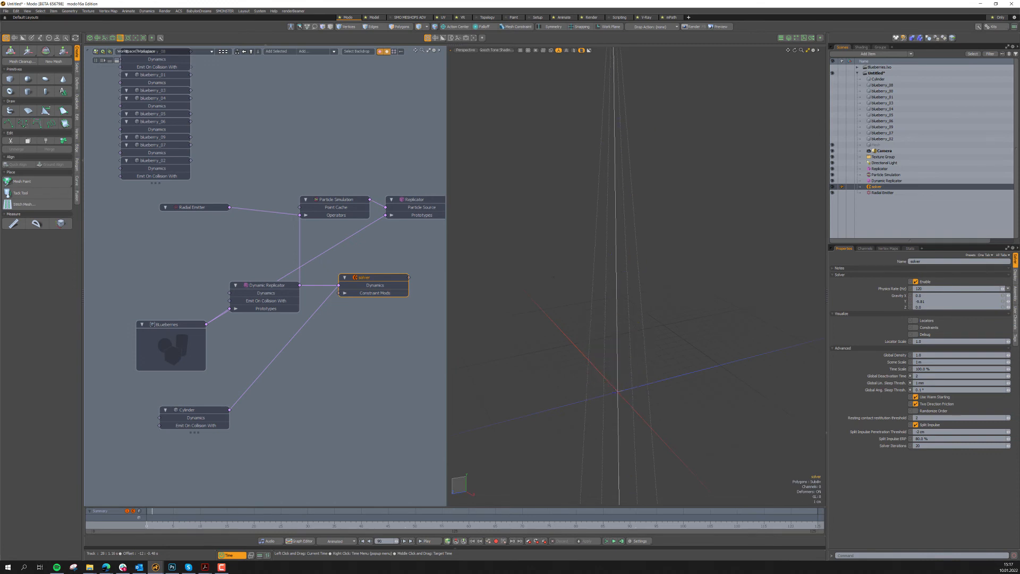
Step: Play the simulation from the start to watch the berries collide, stop it, and clear the selection
left_click(615, 541)
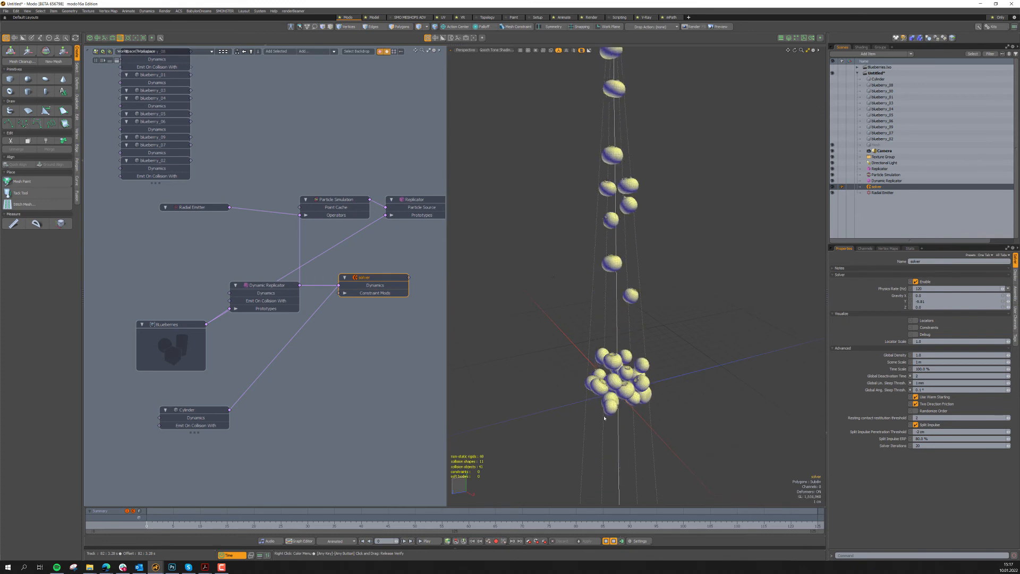
key("Escape")
left_click(322, 417)
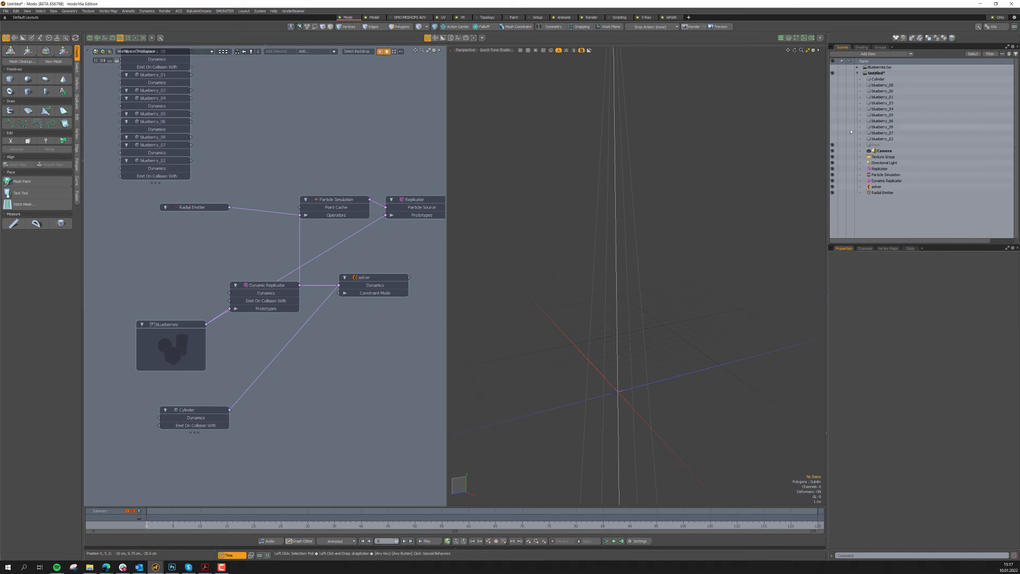
Step: Check the Cylinder's dynamics settings, and set the solver's Physics Rate to 240 Hz and Scene Scale to 10 cm
left_click(200, 422)
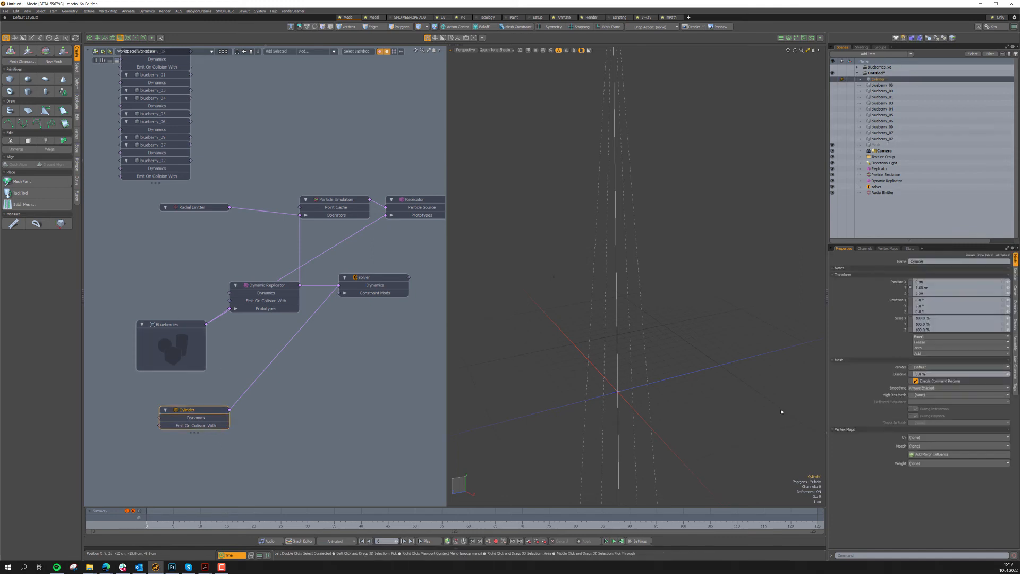
left_click(1014, 305)
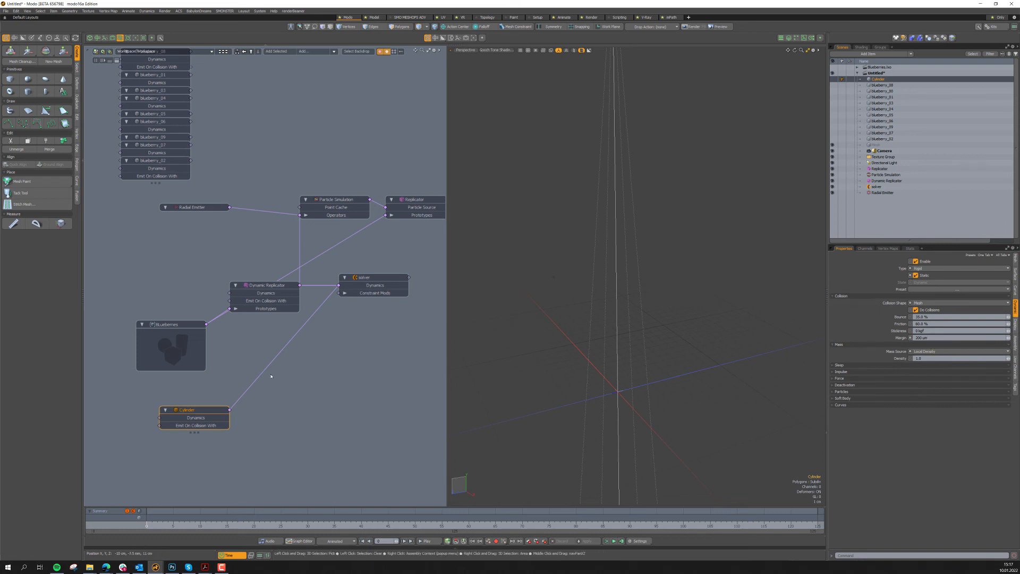
left_click(370, 277)
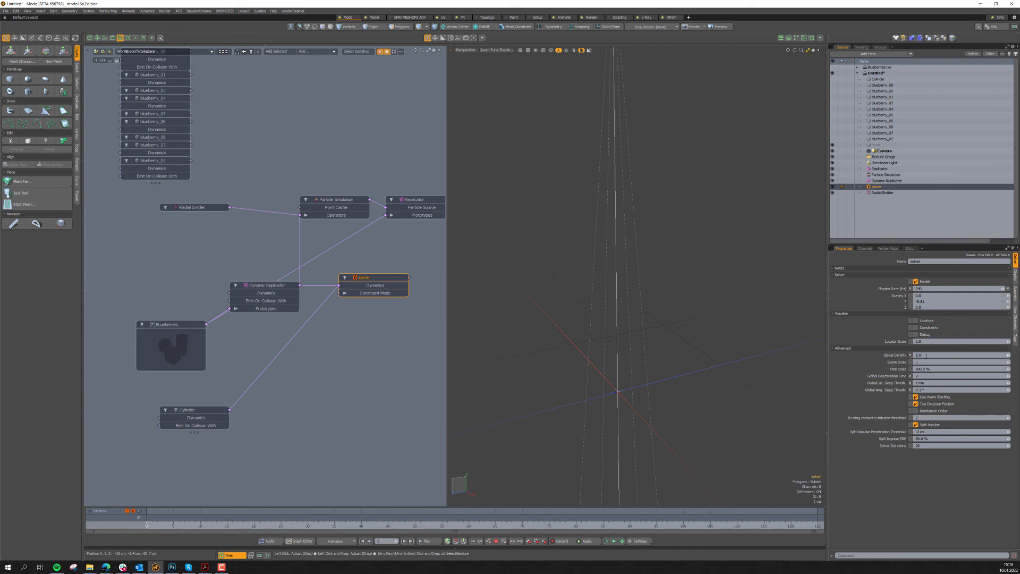
key("Escape")
Step: Test the new physics rate and scene scale by playing the simulation before and after computing it
left_click(614, 542)
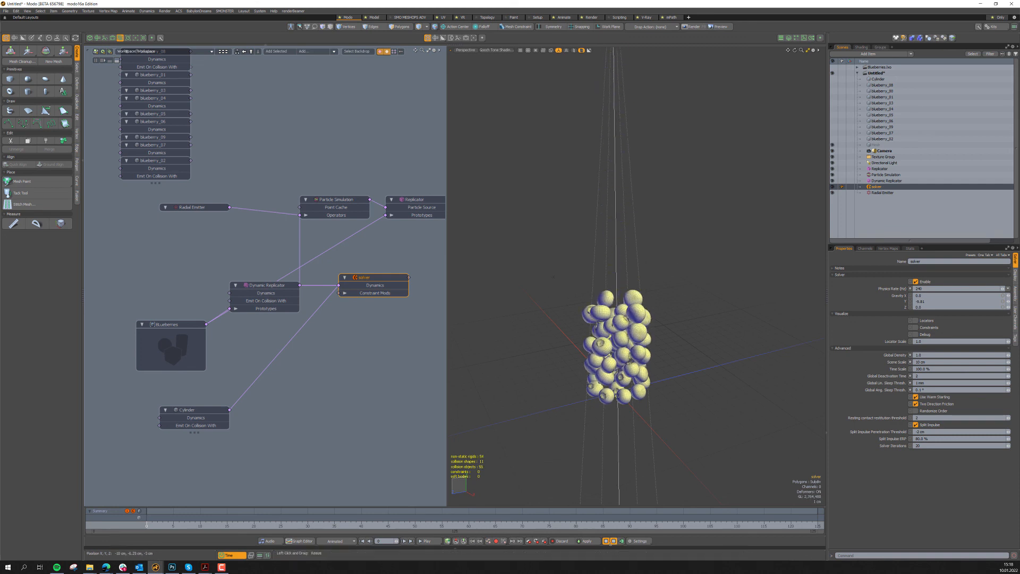
left_click(614, 542)
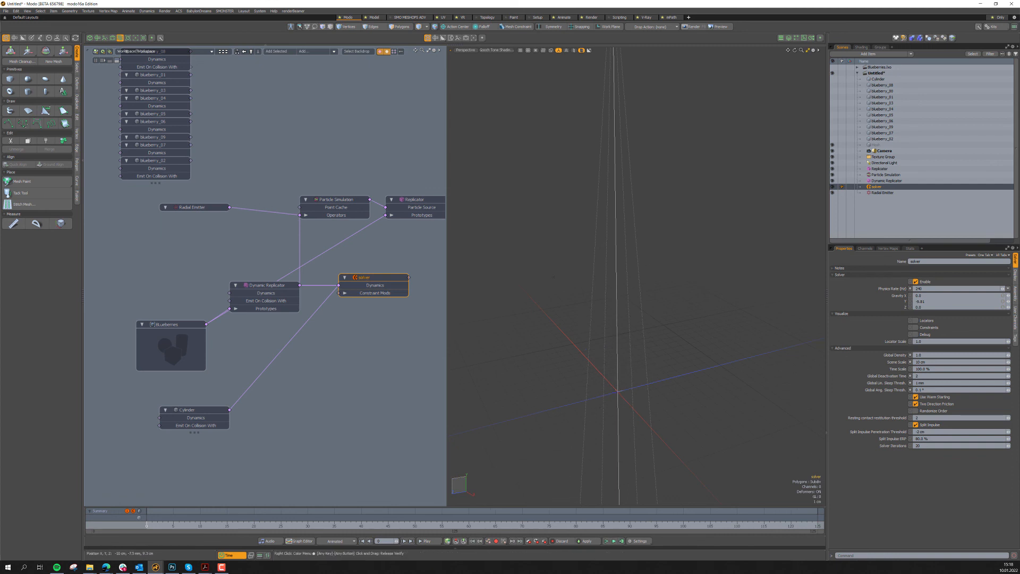
left_click(622, 541)
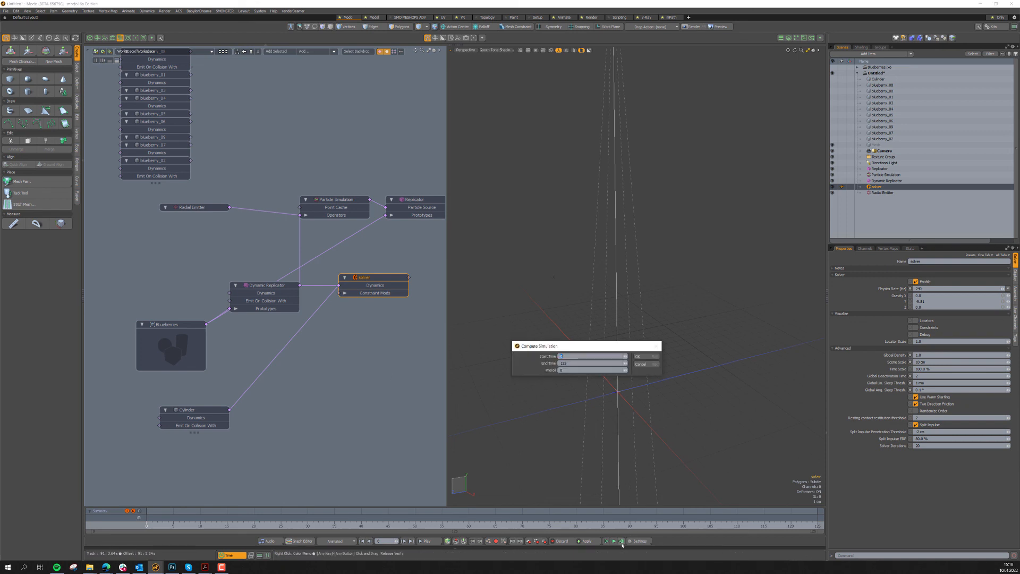
left_click(646, 356)
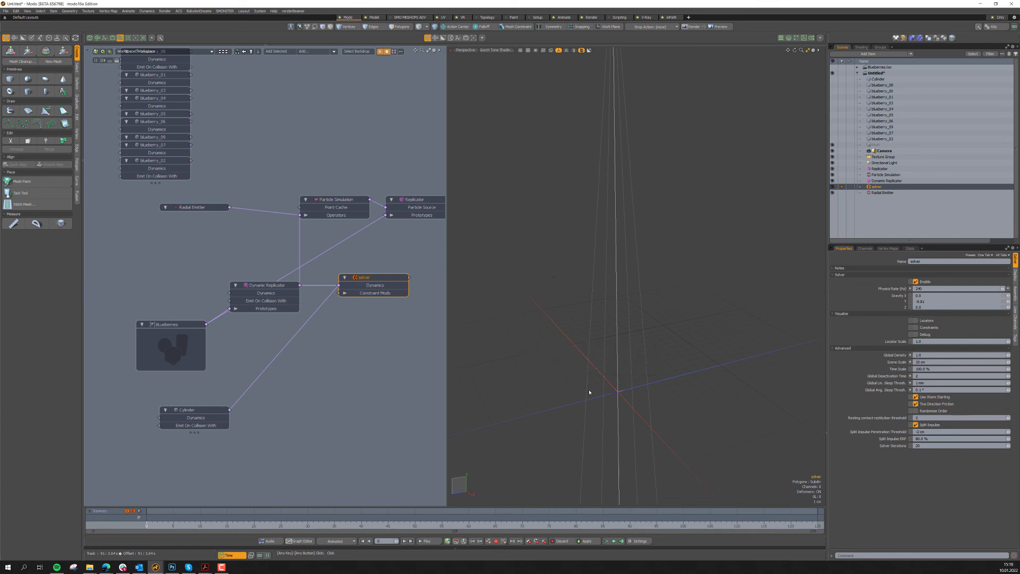
left_click(614, 541)
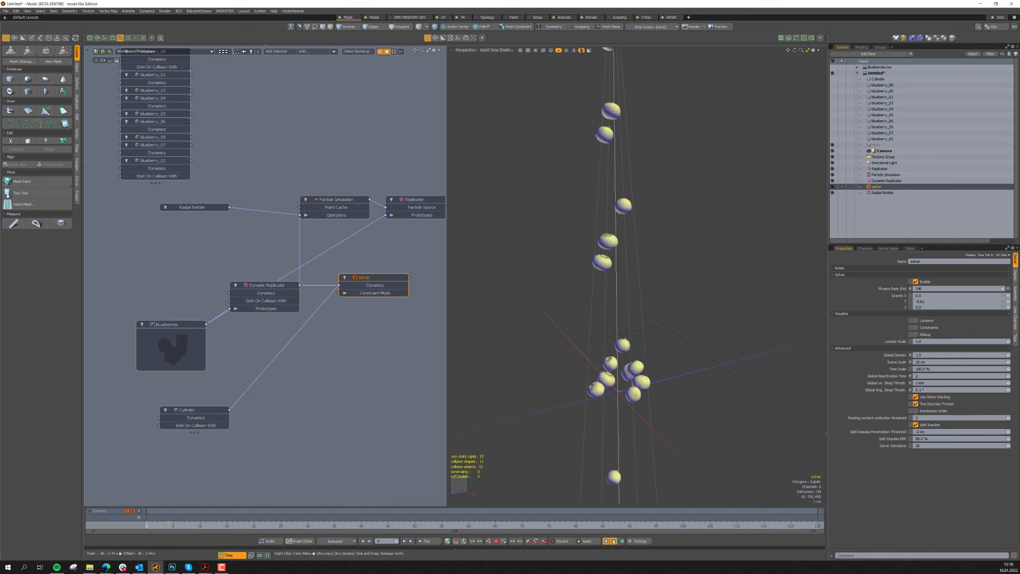